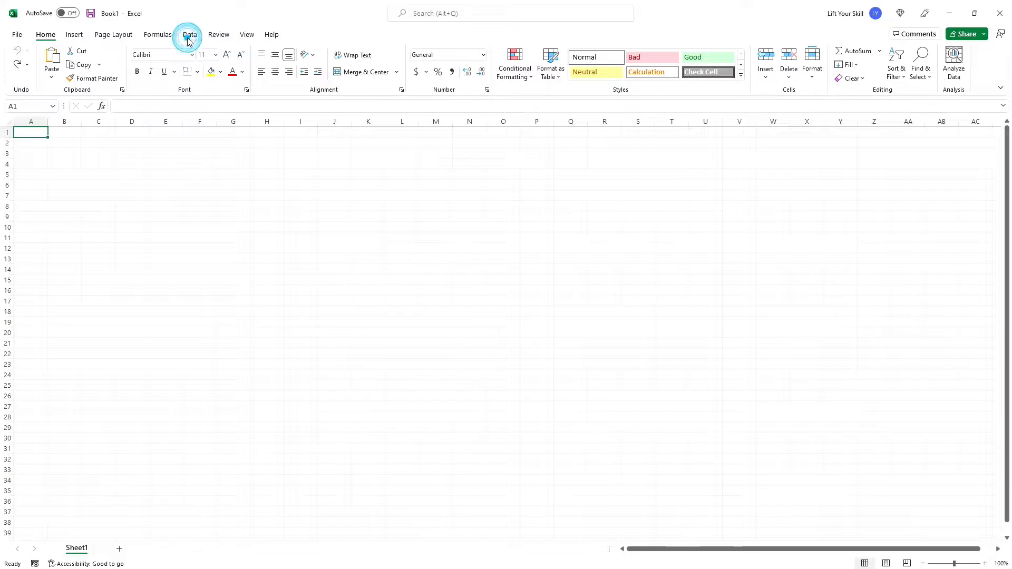
{"action": "left_click", "coordinate": [27, 78]}
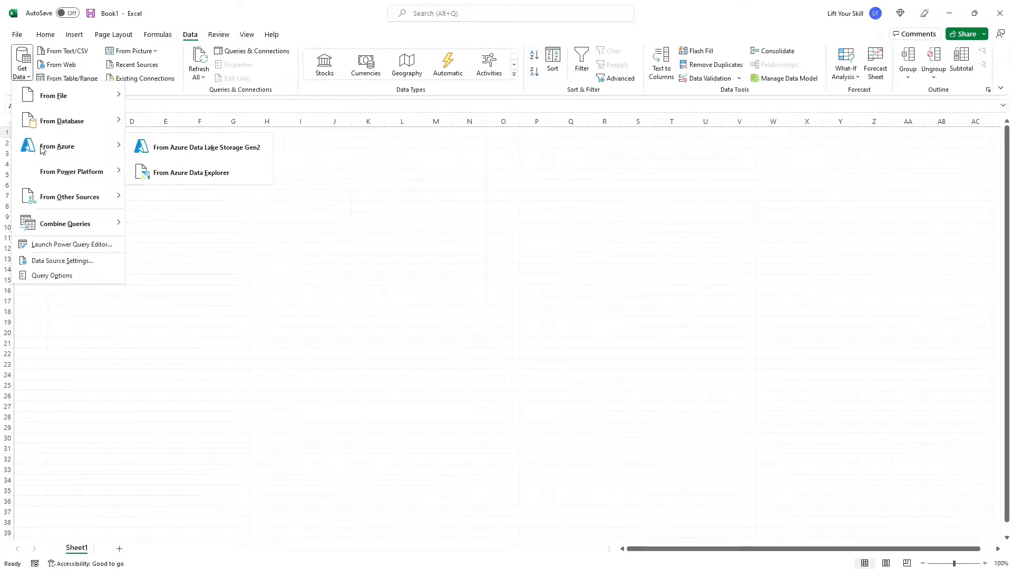
{"action": "left_click", "coordinate": [163, 24]}
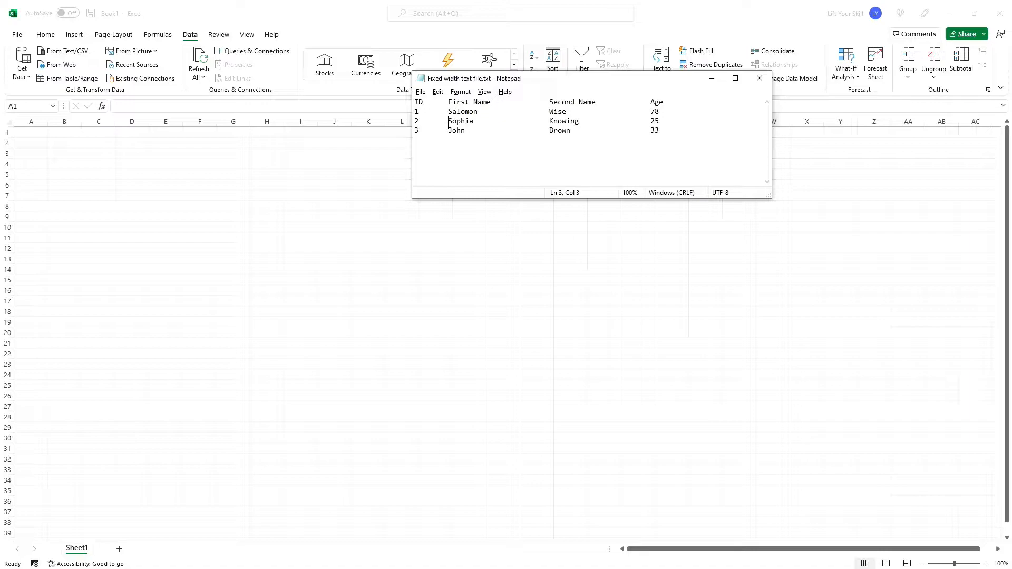
- Examine the delimited and fixed-width sample text files side by side in Notepad
{"action": "left_click", "coordinate": [712, 78]}
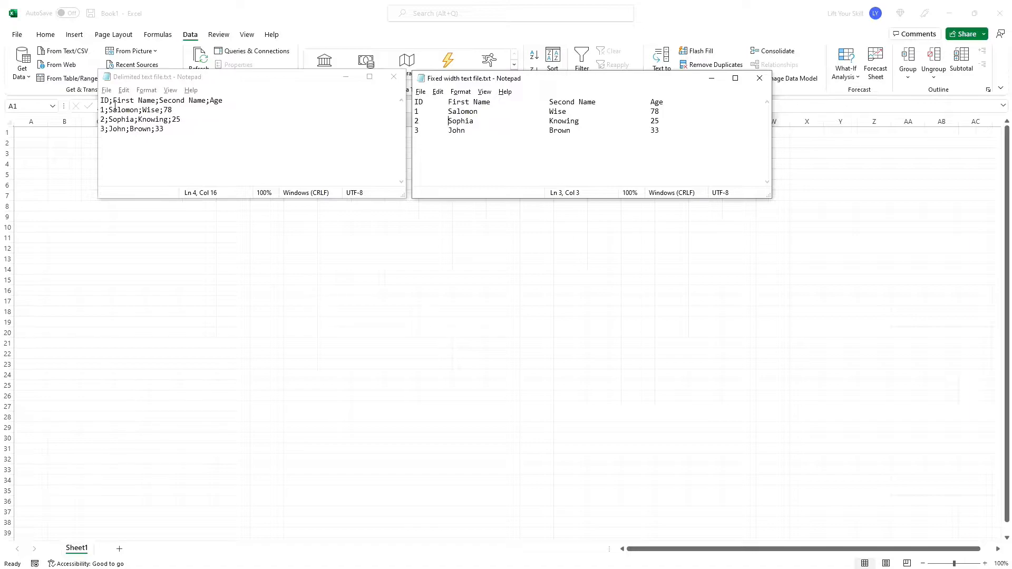
{"action": "left_click_drag", "start_coordinate": [108, 101], "coordinate": [159, 101]}
{"action": "left_click", "coordinate": [445, 101]}
{"action": "left_click", "coordinate": [448, 112]}
{"action": "left_click", "coordinate": [449, 121]}
{"action": "left_click", "coordinate": [448, 130]}
{"action": "left_click", "coordinate": [155, 121]}
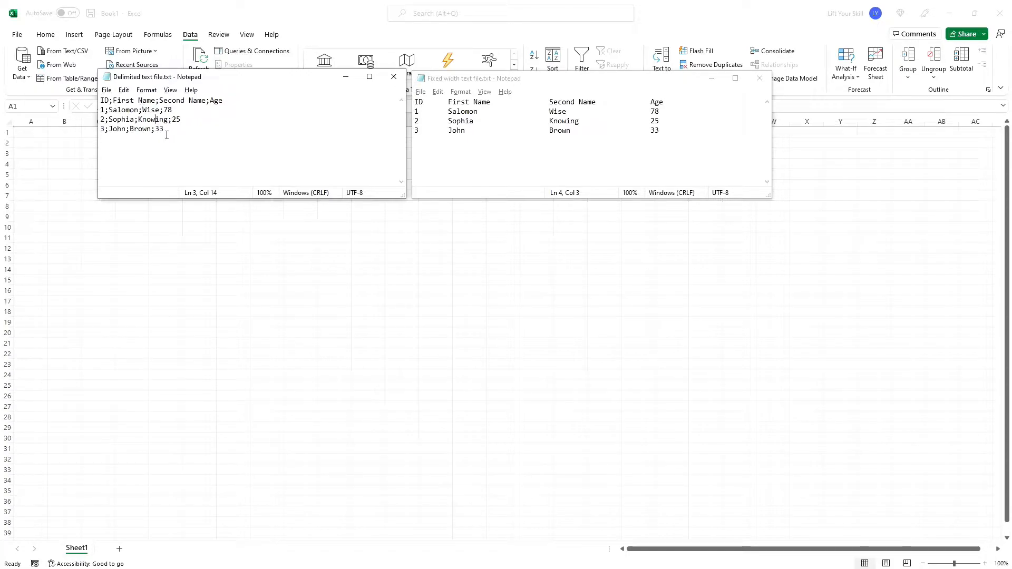
{"action": "left_click_drag", "start_coordinate": [206, 134], "coordinate": [96, 94]}
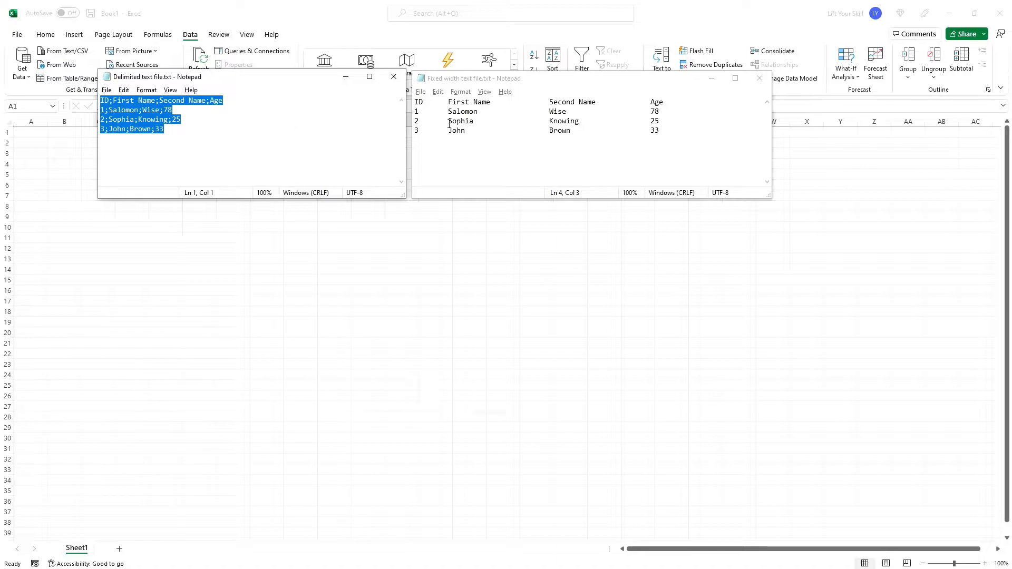
- Inspect the field positions in the fixed-width file and the semicolon separators in the delimited file
{"action": "left_click", "coordinate": [449, 104]}
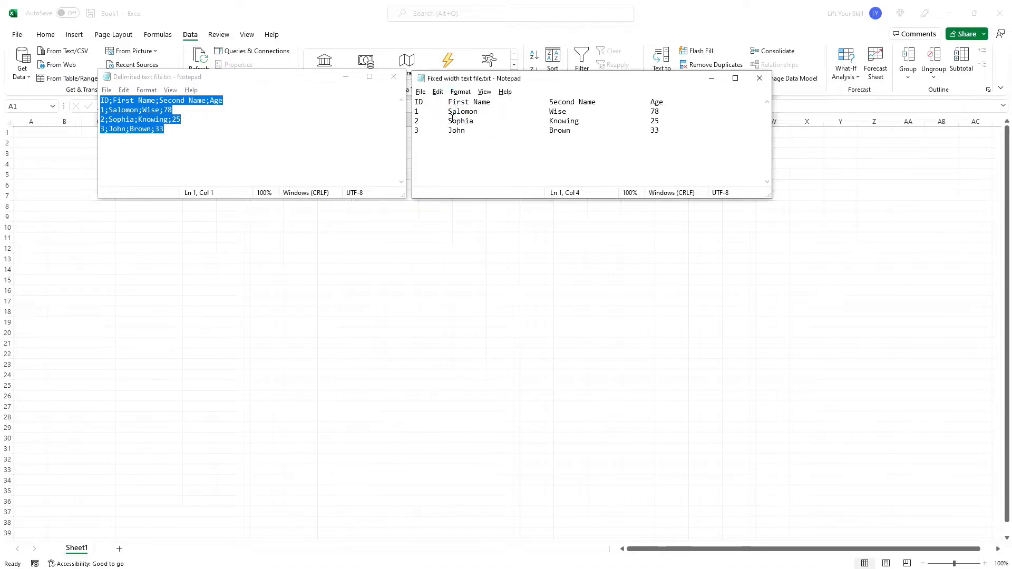
{"action": "left_click_drag", "start_coordinate": [446, 102], "coordinate": [414, 102]}
{"action": "left_click", "coordinate": [449, 102]}
{"action": "left_click", "coordinate": [274, 120]}
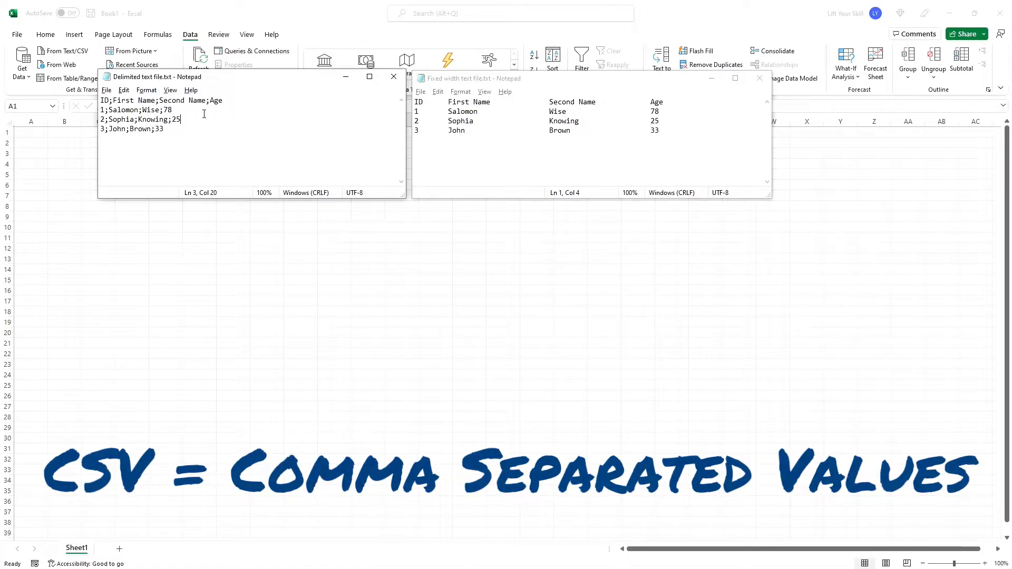
{"action": "left_click_drag", "start_coordinate": [126, 129], "coordinate": [132, 137]}
{"action": "left_click", "coordinate": [190, 145]}
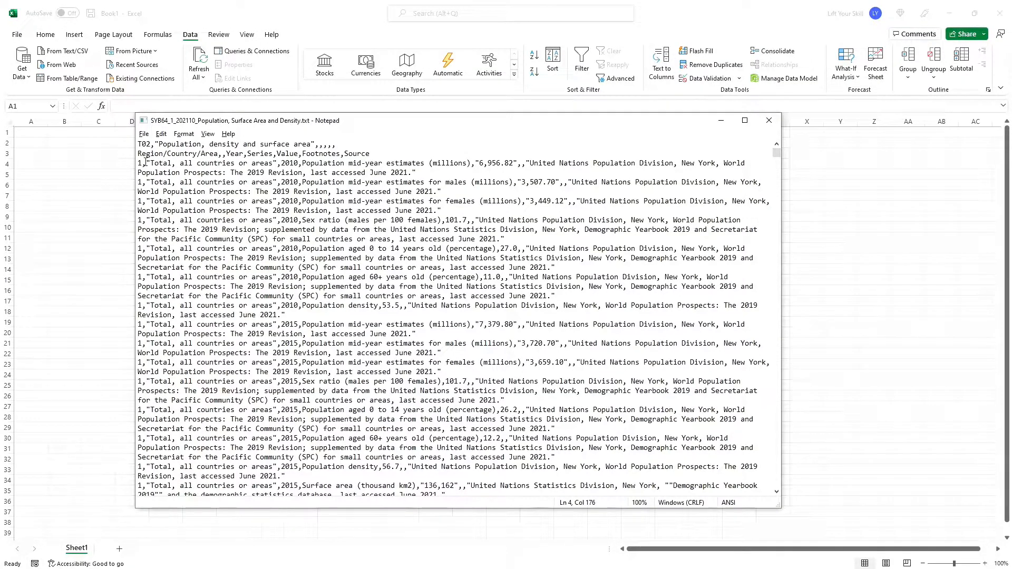
- Open the SYB64_1_202110_Population, Surface Area and Density.txt file in Excel from the file explorer
{"action": "left_click_drag", "start_coordinate": [138, 144], "coordinate": [337, 145]}
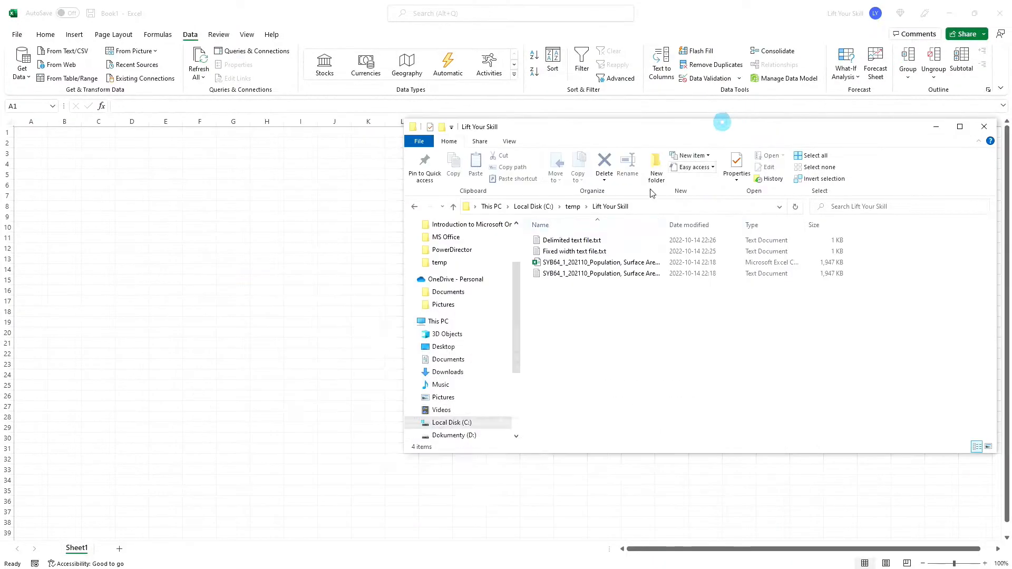
{"action": "left_click_drag", "start_coordinate": [551, 273], "coordinate": [200, 241]}
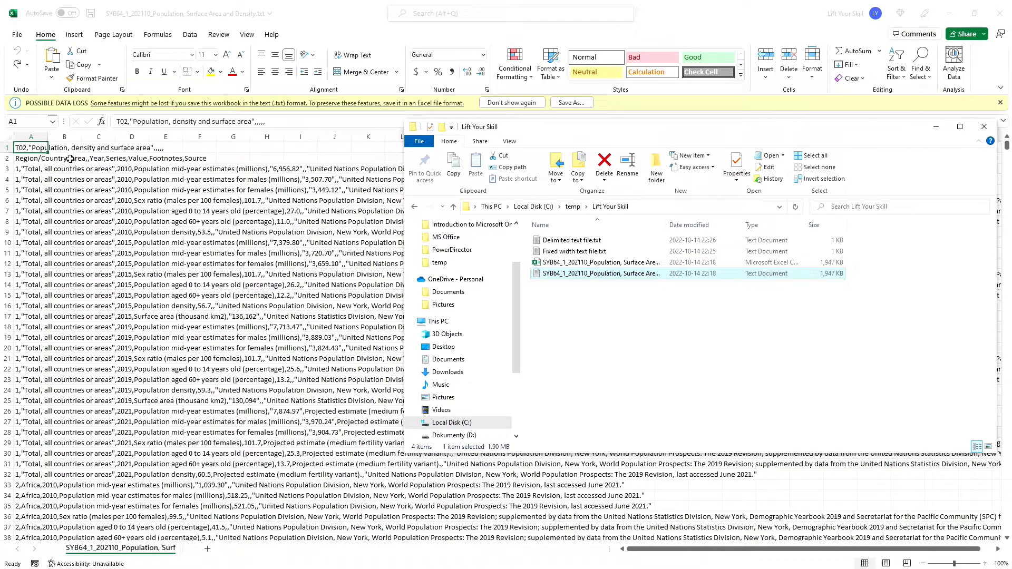
{"action": "left_click", "coordinate": [938, 127]}
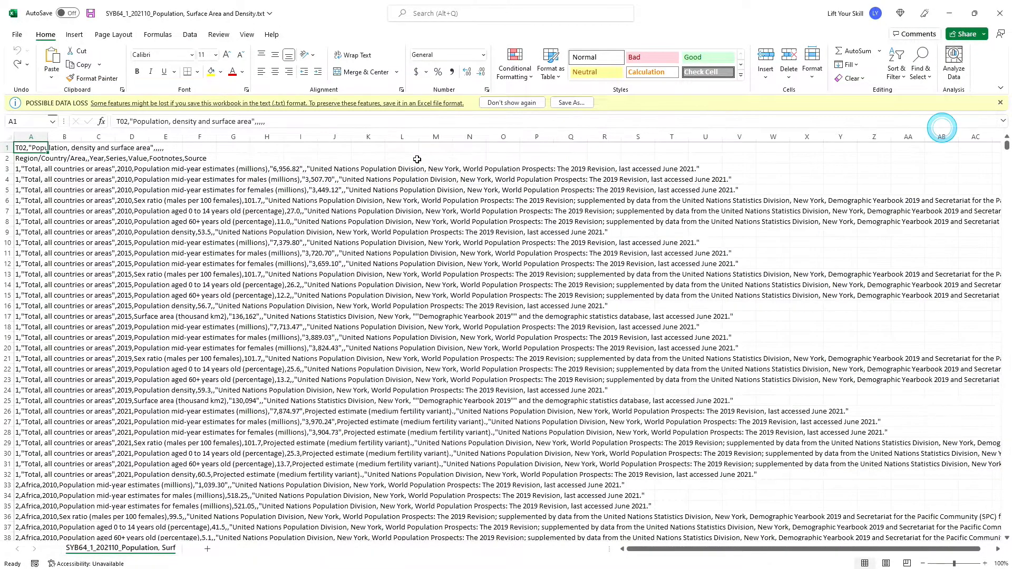
- Inspect how the text file's rows were placed in column A, then return to the blank Book1 workbook
{"action": "left_click_drag", "start_coordinate": [40, 150], "coordinate": [24, 485]}
{"action": "left_click", "coordinate": [109, 411]}
{"action": "left_click", "coordinate": [37, 296]}
{"action": "left_click", "coordinate": [25, 154]}
{"action": "left_click", "coordinate": [30, 146]}
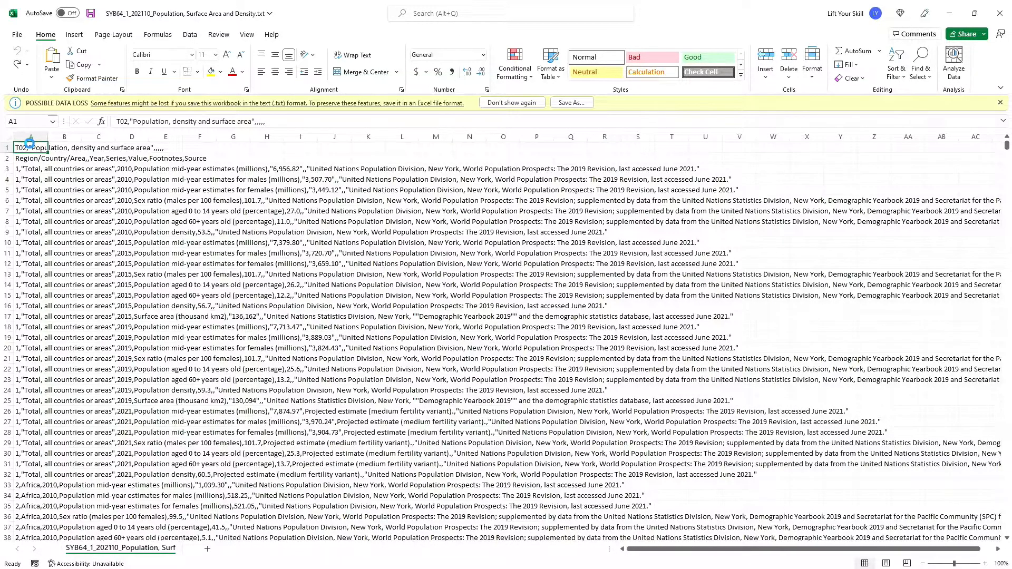
{"action": "key", "text": "alt+Tab"}
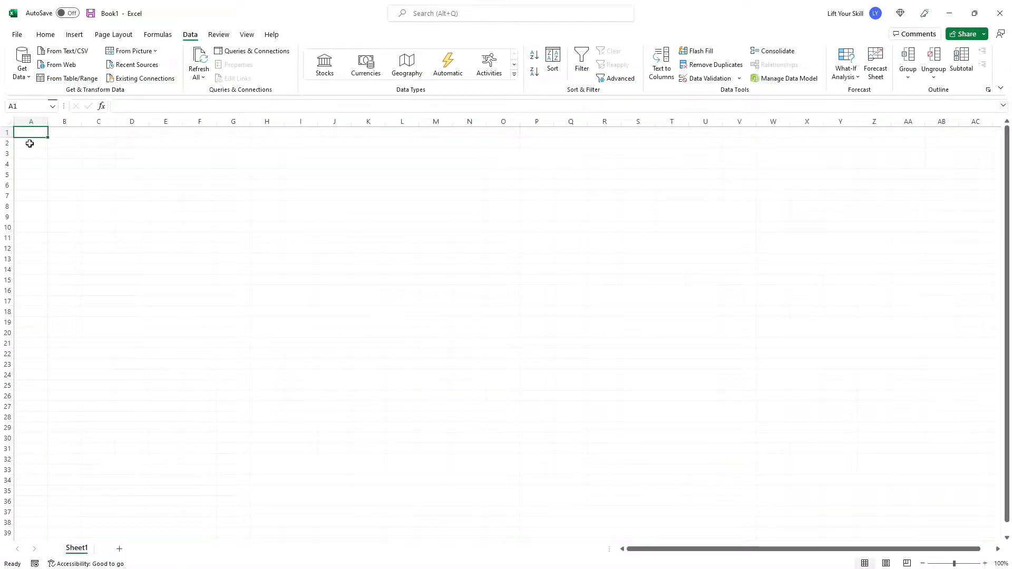
{"action": "left_click", "coordinate": [46, 35]}
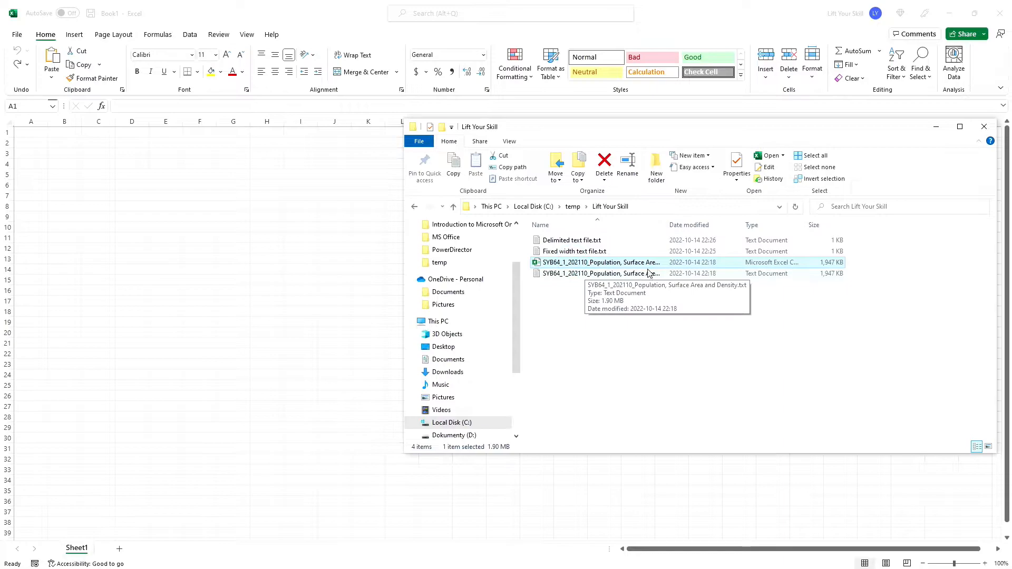
- Open the SYB64_1_202110_Population, Surface Area and Density.csv file in Excel from the file explorer
{"action": "double_click", "coordinate": [666, 225]}
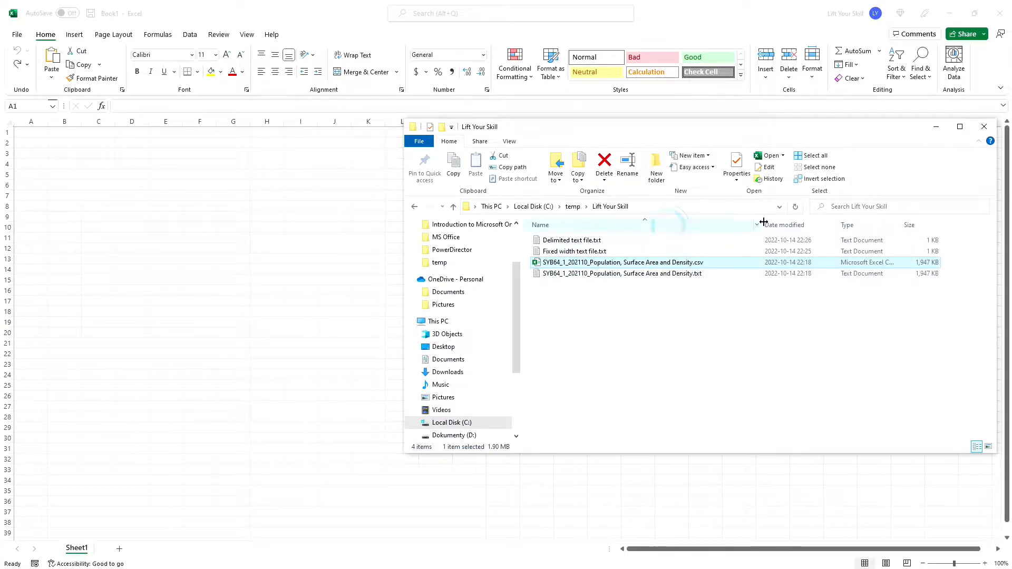
{"action": "left_click", "coordinate": [688, 270]}
{"action": "double_click", "coordinate": [689, 263]}
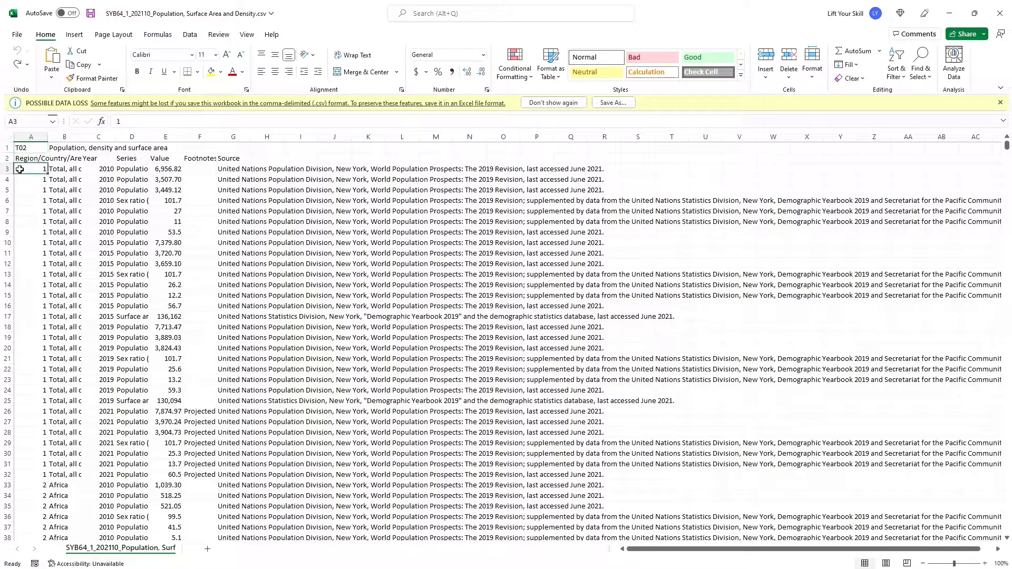
- Examine the columns and values of the imported CSV data in the sheet
{"action": "left_click", "coordinate": [57, 169]}
{"action": "left_click", "coordinate": [112, 175]}
{"action": "left_click", "coordinate": [116, 157]}
{"action": "left_click", "coordinate": [60, 158]}
{"action": "left_click", "coordinate": [32, 158]}
{"action": "left_click", "coordinate": [248, 170]}
{"action": "left_click", "coordinate": [250, 221]}
{"action": "left_click", "coordinate": [173, 296]}
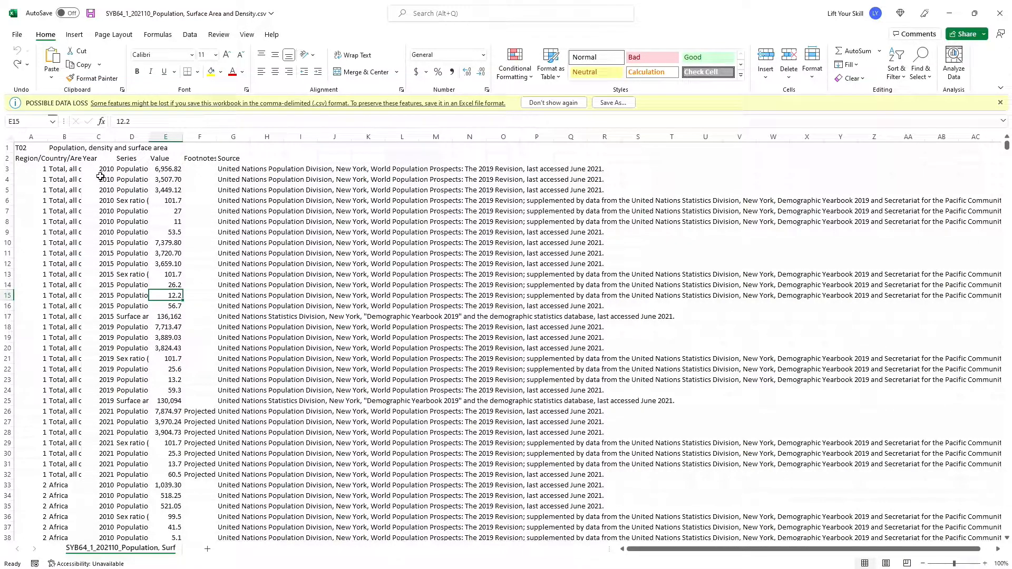
- Create a new blank workbook and open the Browse dialog to open a file
{"action": "key", "text": "ctrl+n"}
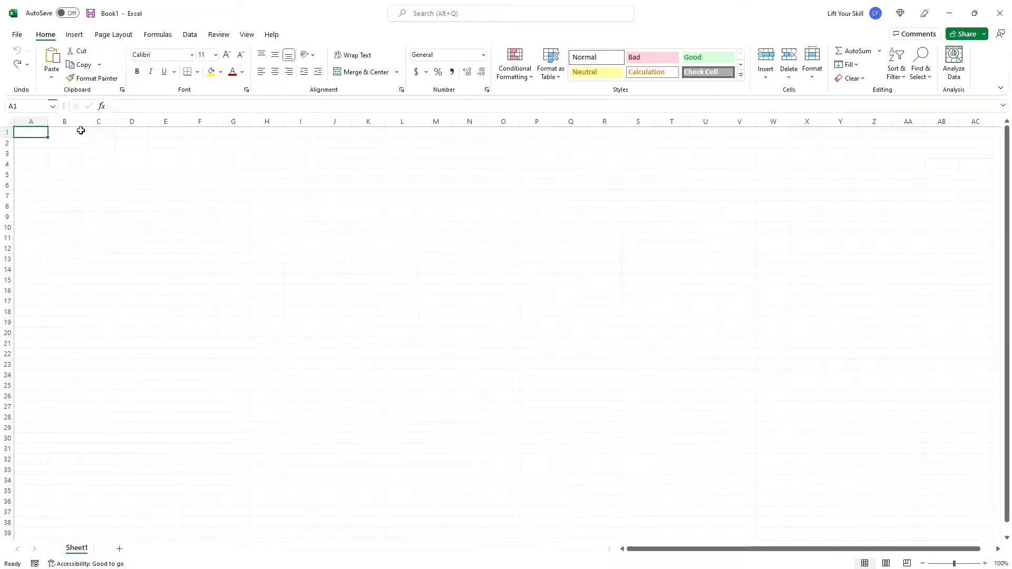
{"action": "left_click", "coordinate": [20, 35]}
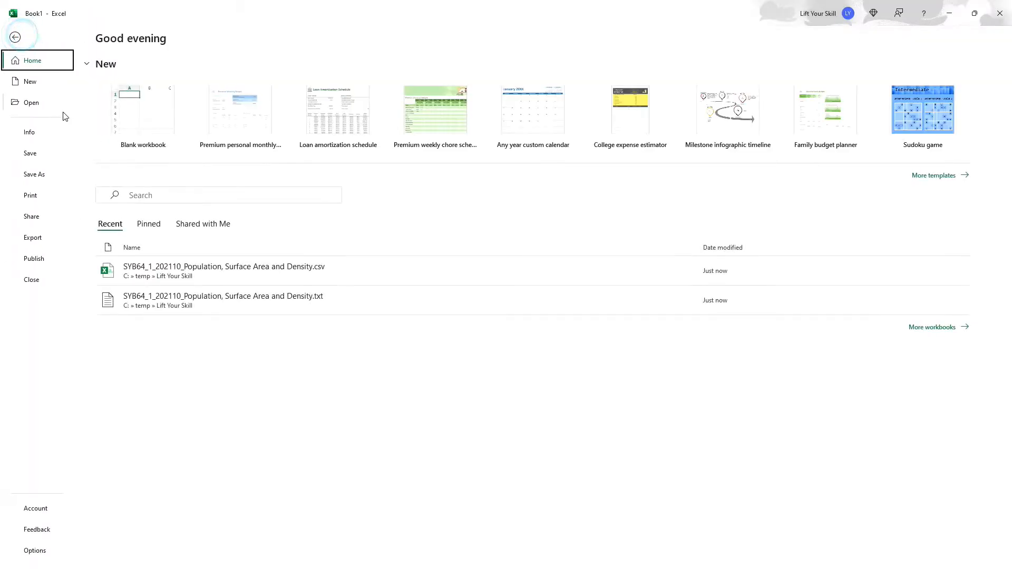
{"action": "left_click", "coordinate": [55, 104]}
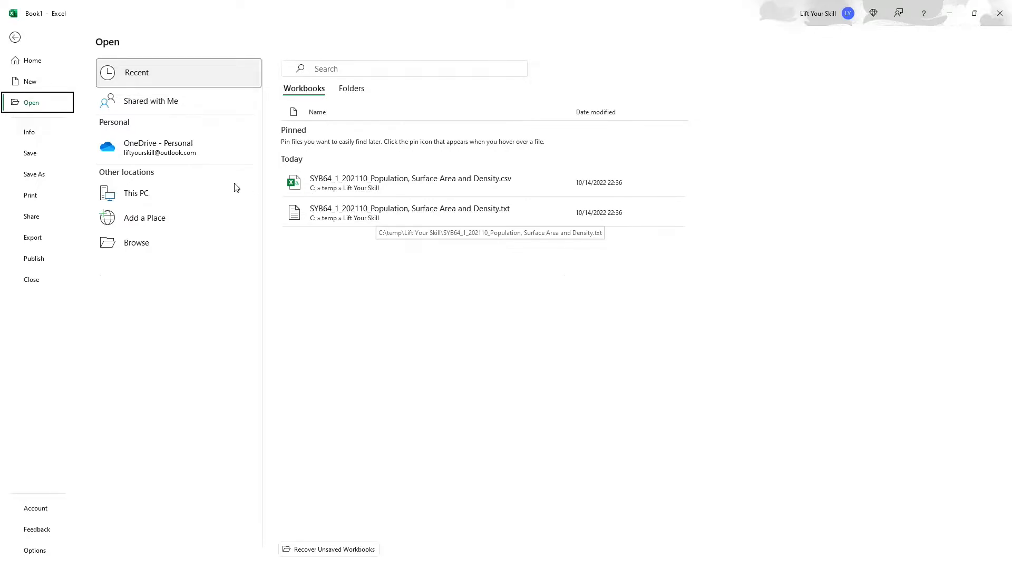
{"action": "left_click", "coordinate": [119, 244]}
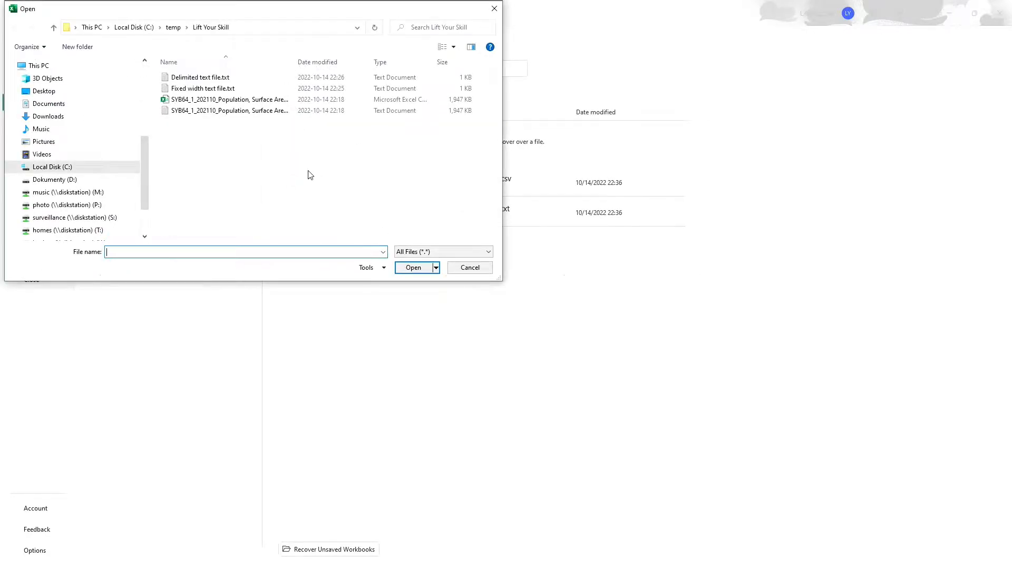
- Set the file type filter to Text Files and open the SYB64_1_202110_Population, Surface Area and Density.txt file
{"action": "left_click", "coordinate": [400, 252]}
{"action": "left_click", "coordinate": [411, 270]}
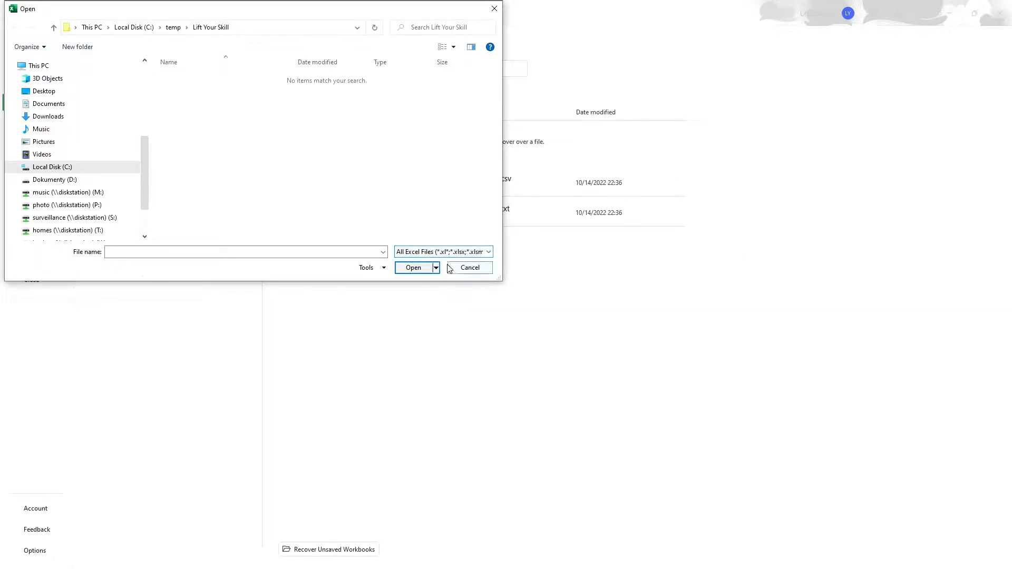
{"action": "left_click", "coordinate": [436, 252]}
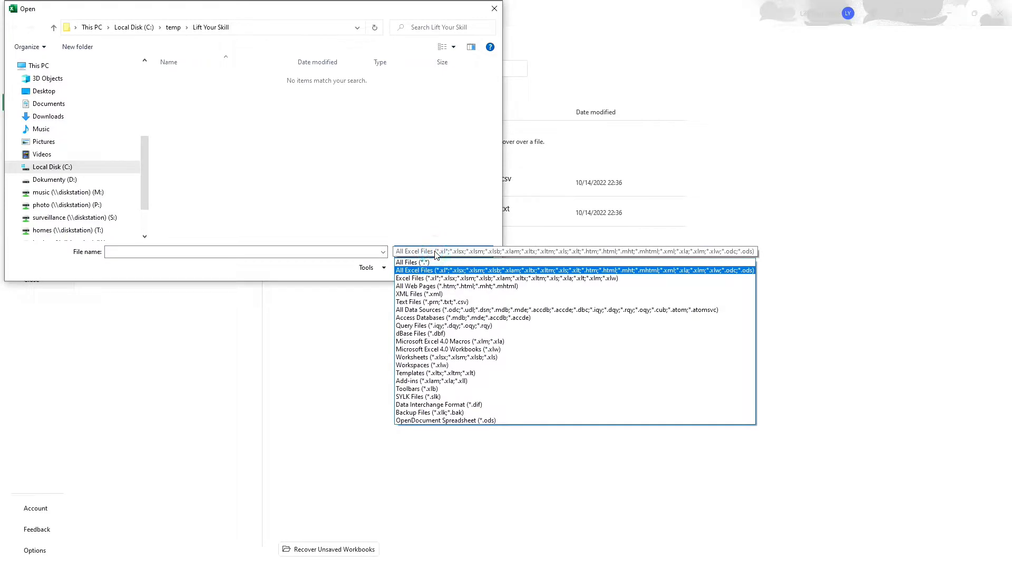
{"action": "left_click", "coordinate": [406, 230]}
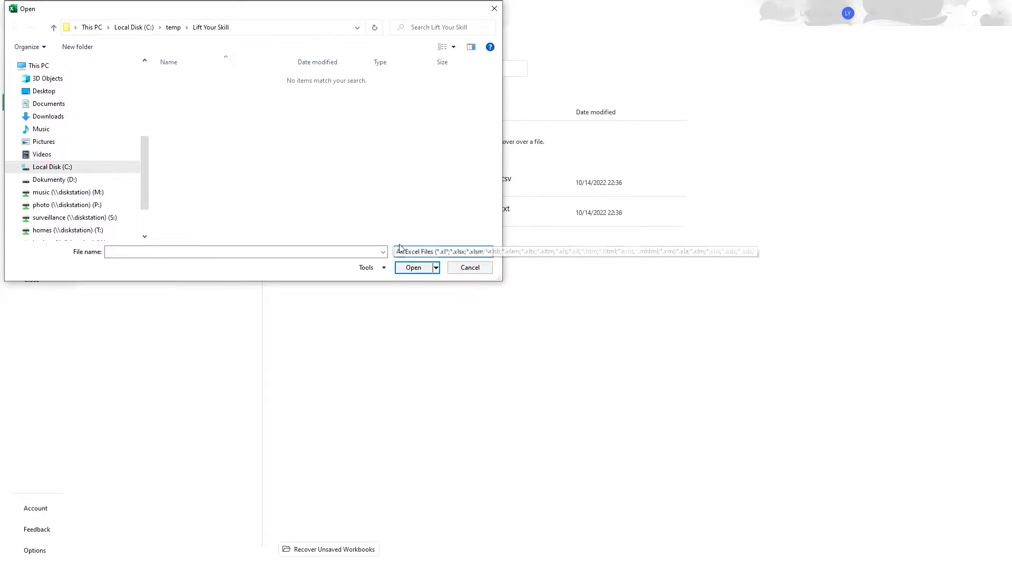
{"action": "left_click", "coordinate": [402, 251]}
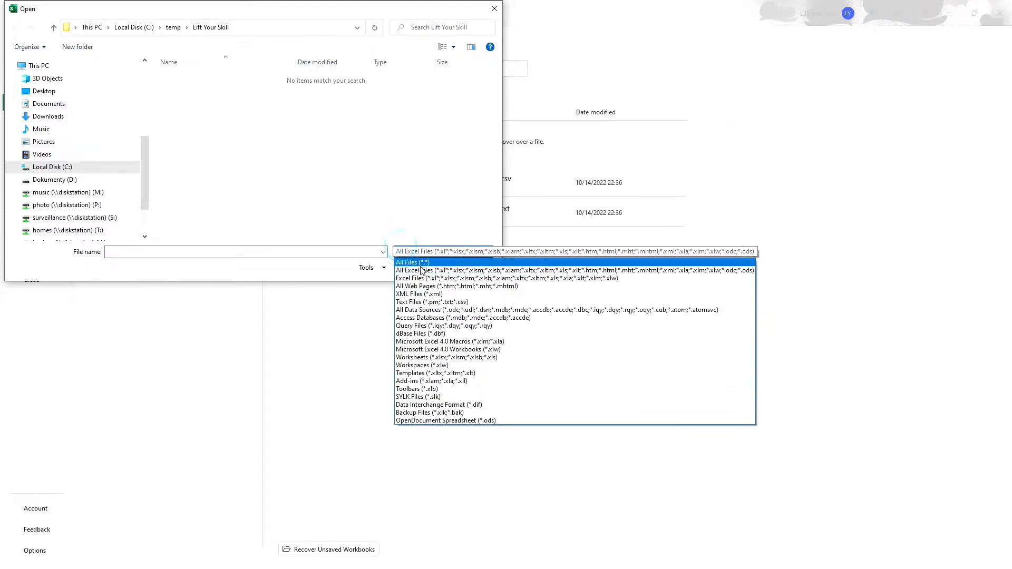
{"action": "left_click", "coordinate": [431, 302]}
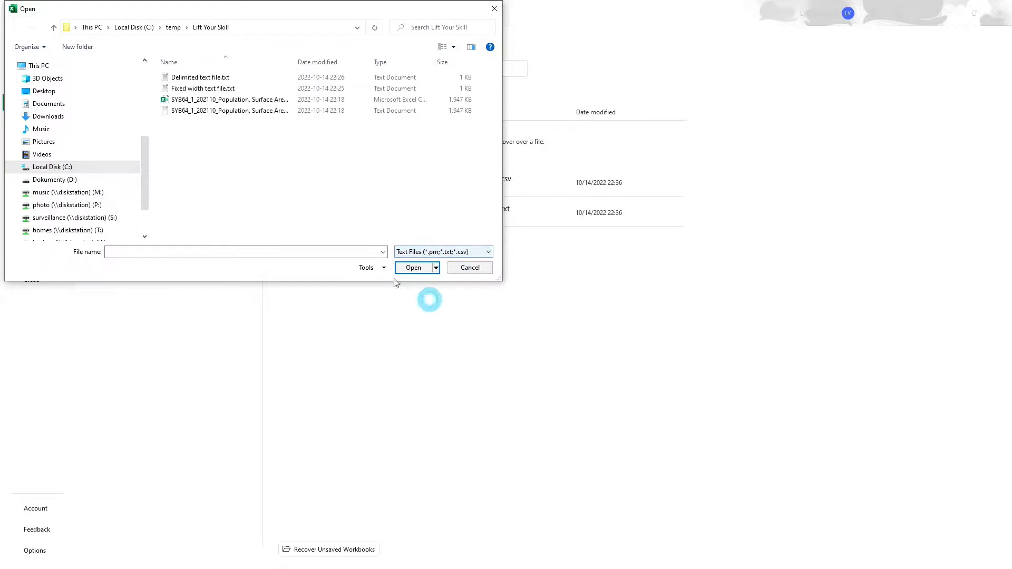
{"action": "left_click", "coordinate": [195, 110]}
{"action": "double_click", "coordinate": [193, 111]}
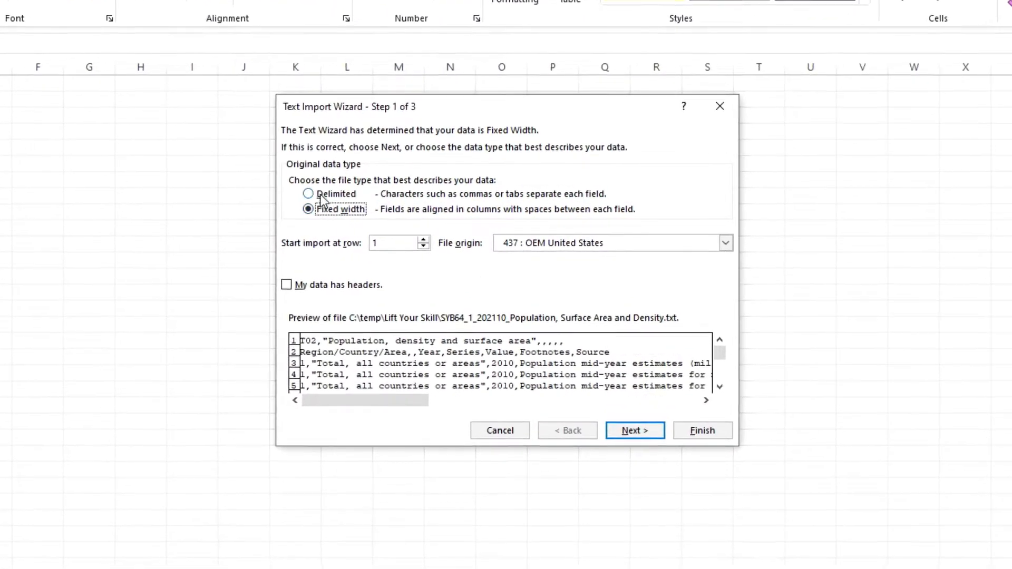
- Choose Delimited as the data type and set the import to start at row 2
{"action": "left_click", "coordinate": [322, 195]}
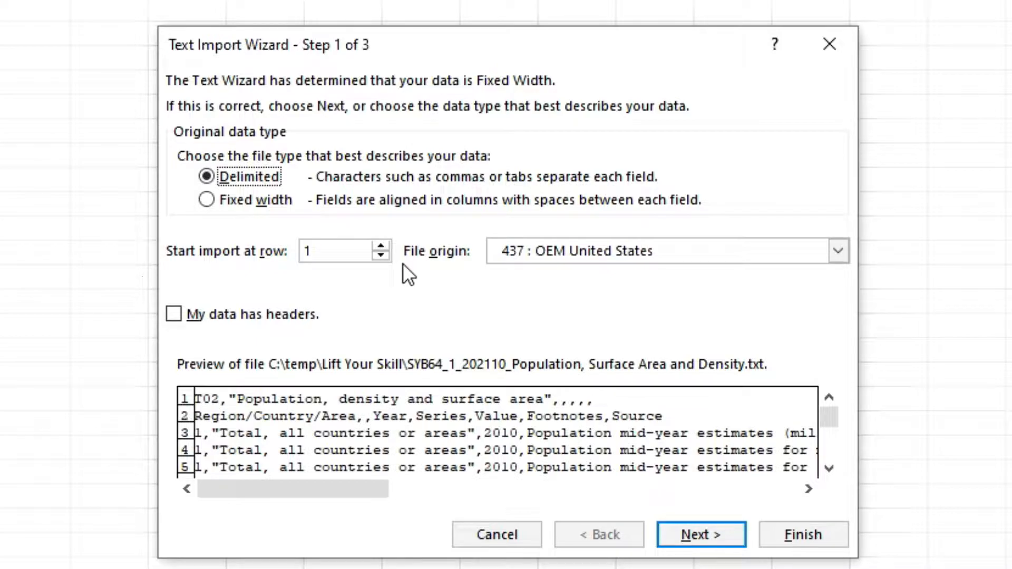
{"action": "left_click", "coordinate": [381, 245]}
{"action": "left_click", "coordinate": [348, 259]}
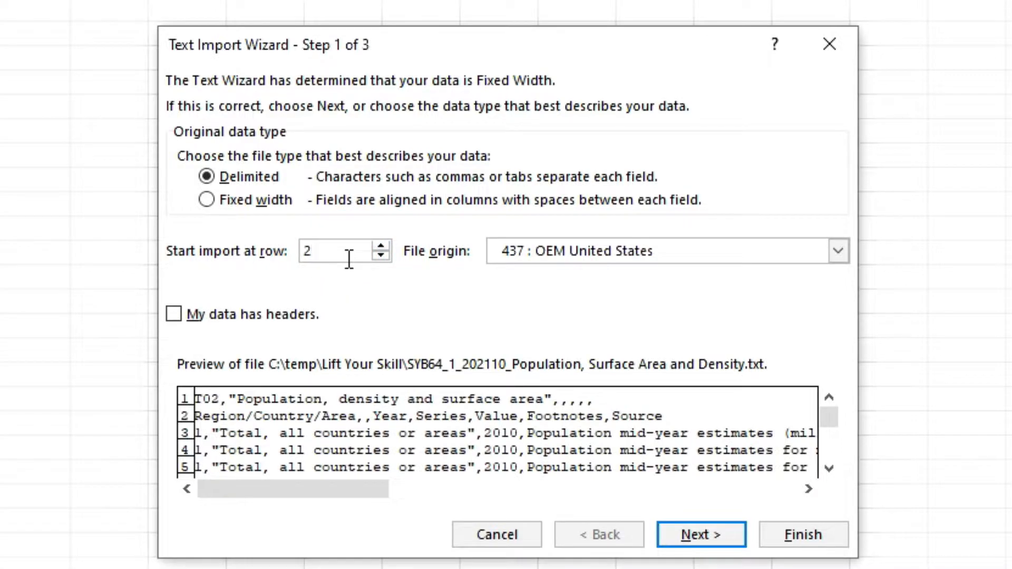
- Change the file origin to 855 : OEM Cyrillic
{"action": "left_click", "coordinate": [838, 251]}
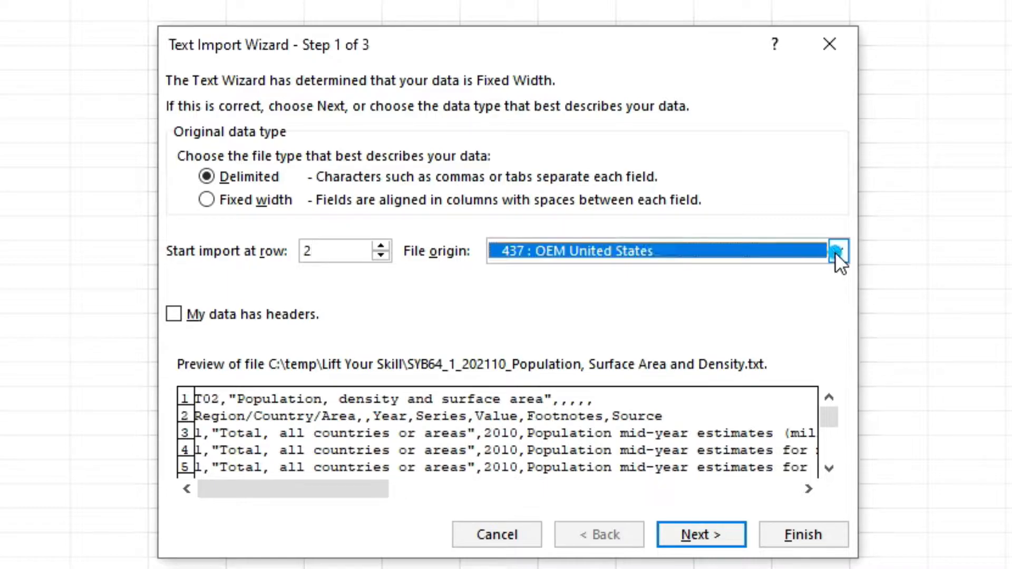
{"action": "left_click_drag", "start_coordinate": [833, 326], "coordinate": [836, 290]}
{"action": "left_click", "coordinate": [778, 210]}
{"action": "left_click", "coordinate": [836, 246]}
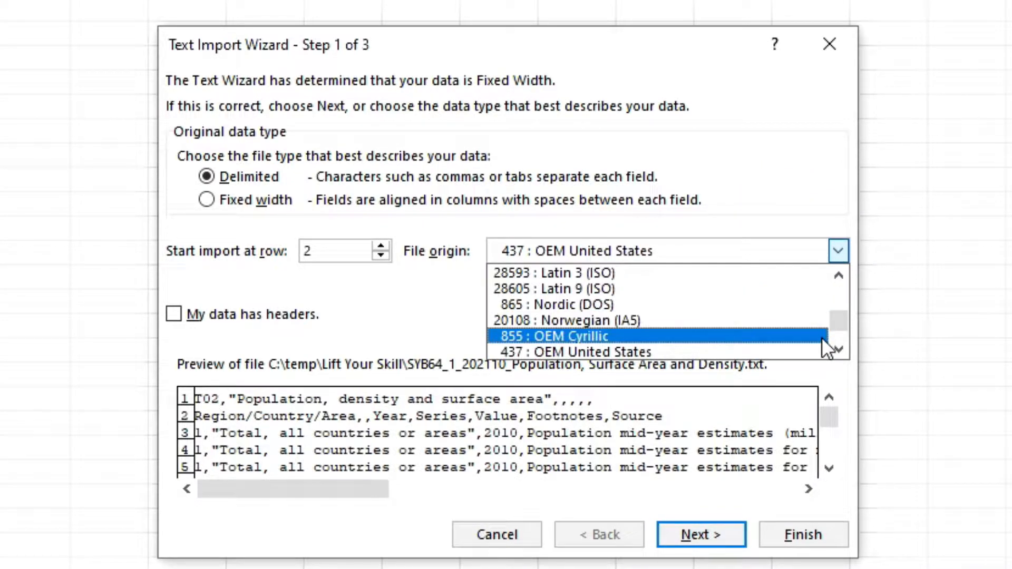
{"action": "left_click", "coordinate": [820, 334]}
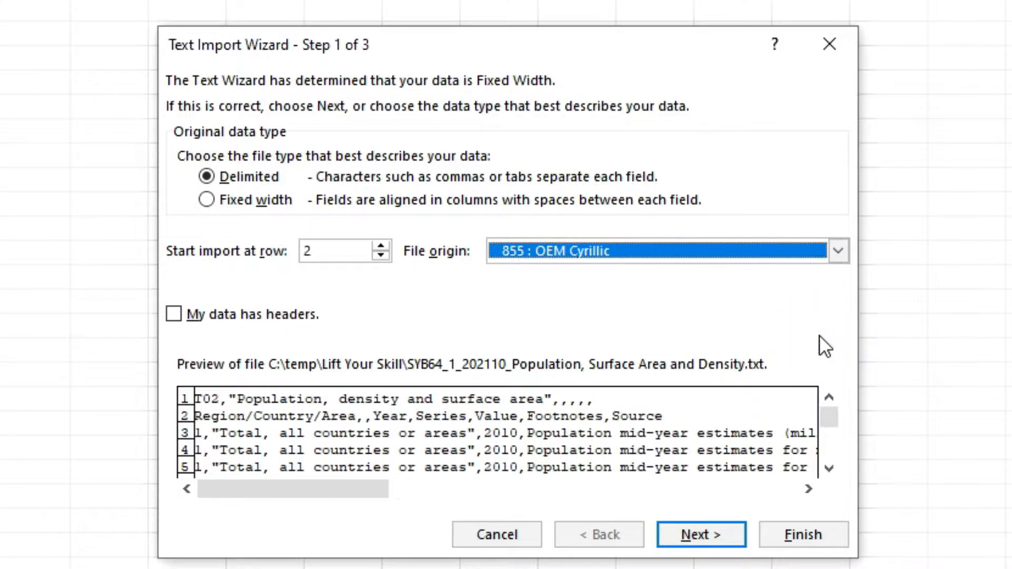
- Set the file origin back to 437 : OEM United States
{"action": "left_click", "coordinate": [839, 257]}
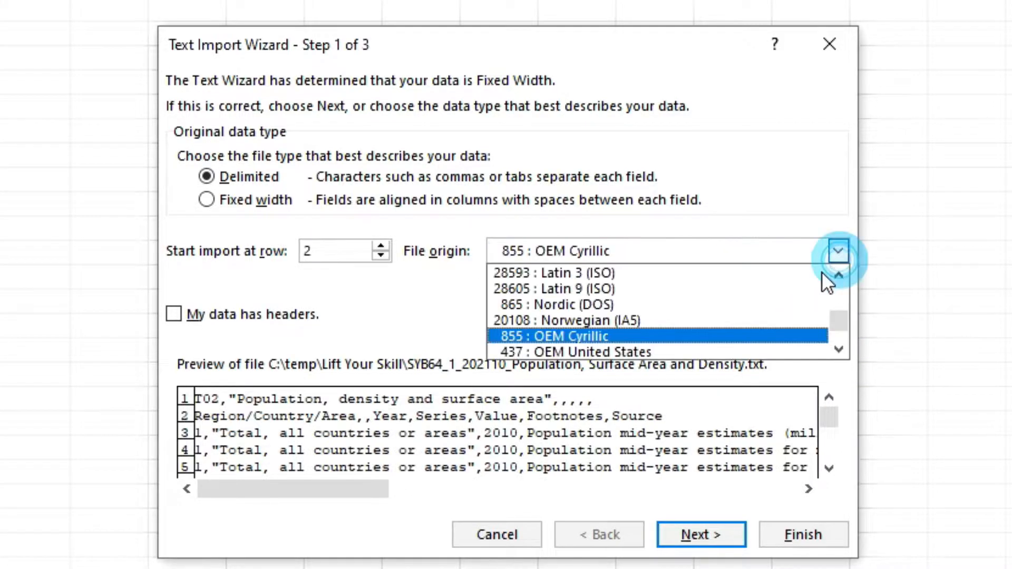
{"action": "left_click", "coordinate": [777, 352]}
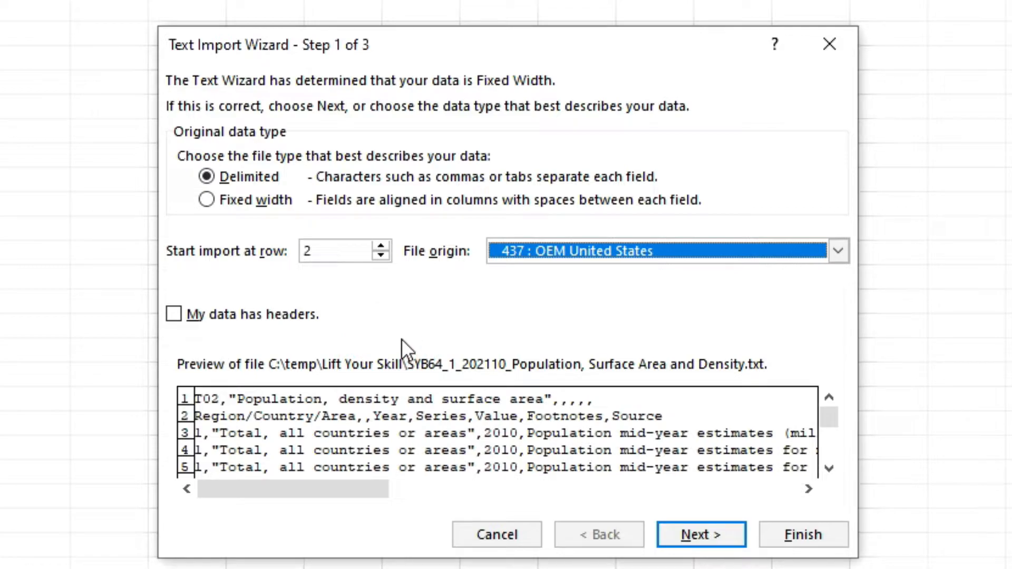
{"action": "left_click", "coordinate": [829, 467]}
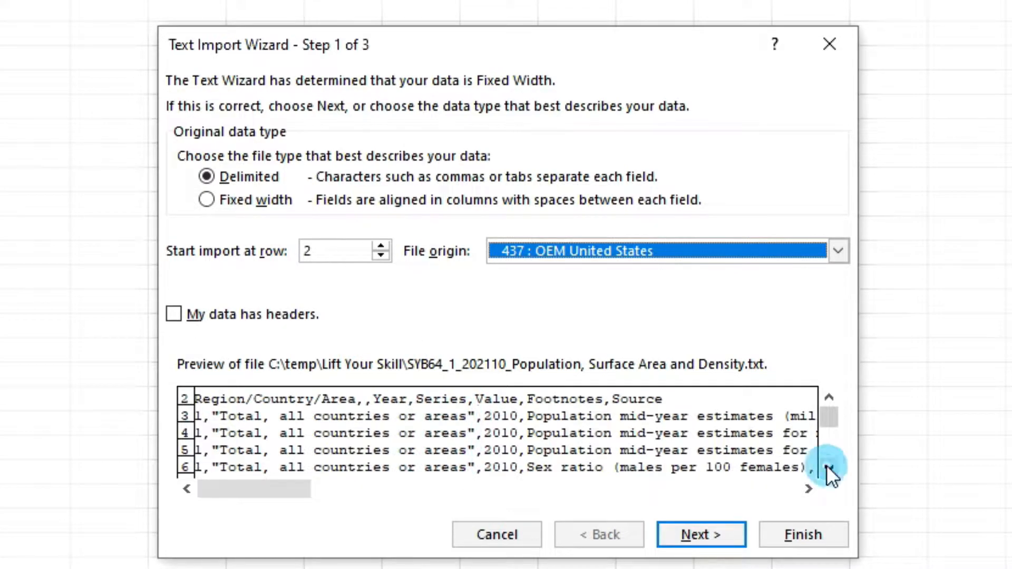
- Scroll through the file preview, mark that the data has headers, and continue to the delimiter step
{"action": "left_click", "coordinate": [829, 468]}
{"action": "left_click", "coordinate": [829, 467]}
{"action": "left_click", "coordinate": [829, 467]}
{"action": "left_click", "coordinate": [829, 468]}
{"action": "left_click", "coordinate": [829, 467]}
{"action": "left_click", "coordinate": [829, 468]}
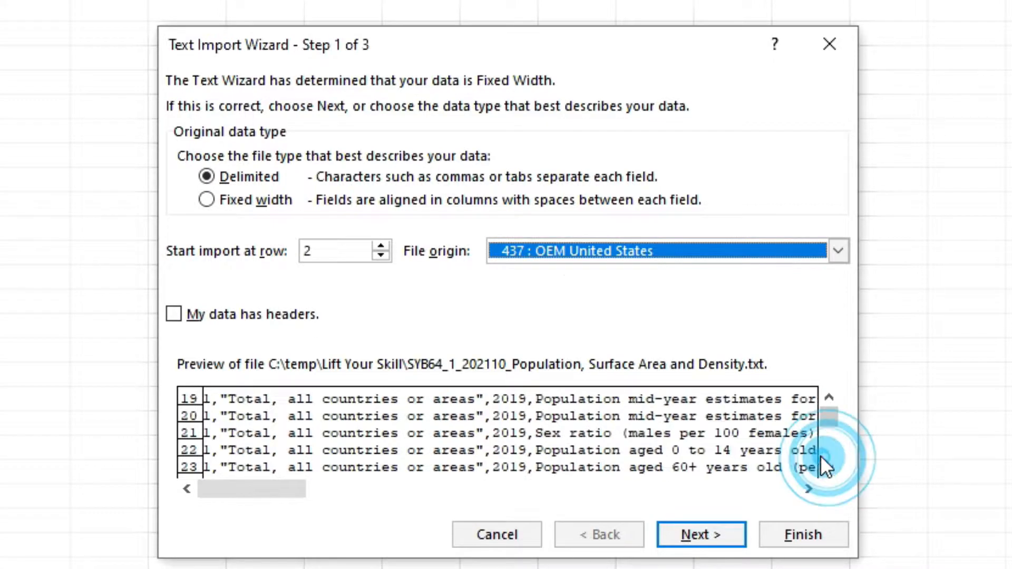
{"action": "left_click", "coordinate": [829, 399]}
{"action": "left_click", "coordinate": [829, 399]}
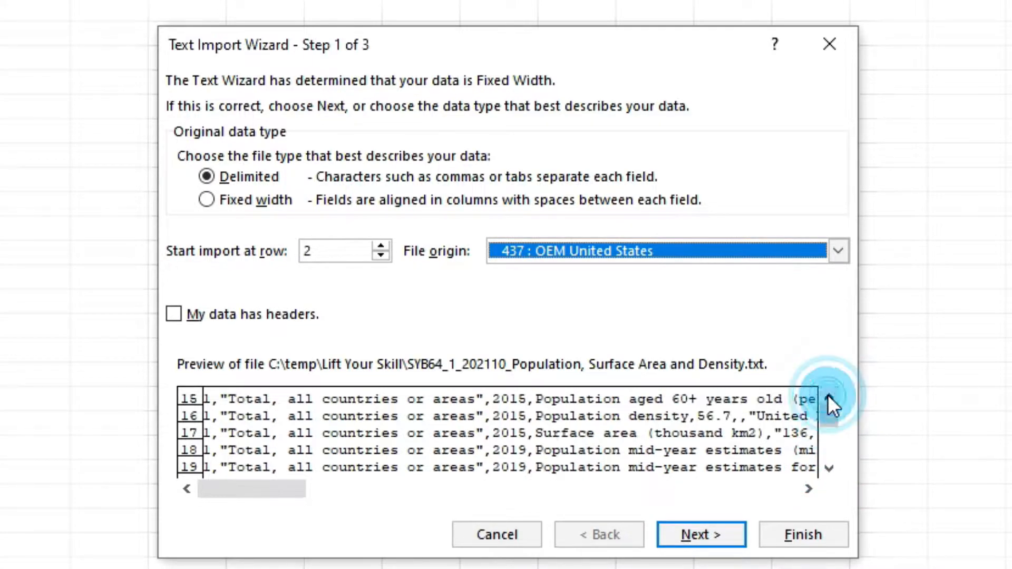
{"action": "left_click", "coordinate": [829, 399]}
{"action": "left_click", "coordinate": [829, 399]}
{"action": "left_click", "coordinate": [828, 399]}
{"action": "left_click", "coordinate": [828, 399]}
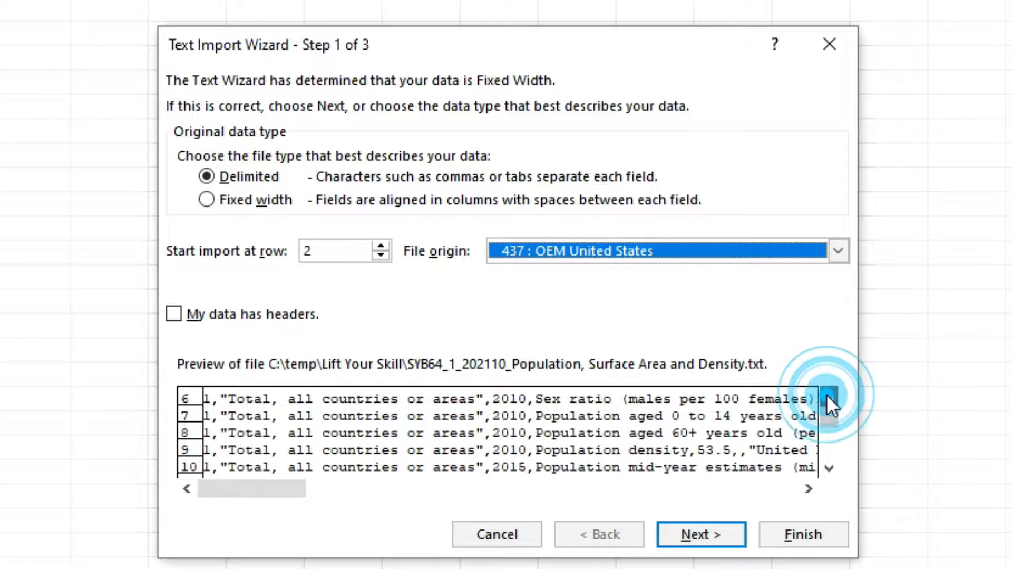
{"action": "left_click", "coordinate": [829, 399]}
{"action": "left_click", "coordinate": [828, 399]}
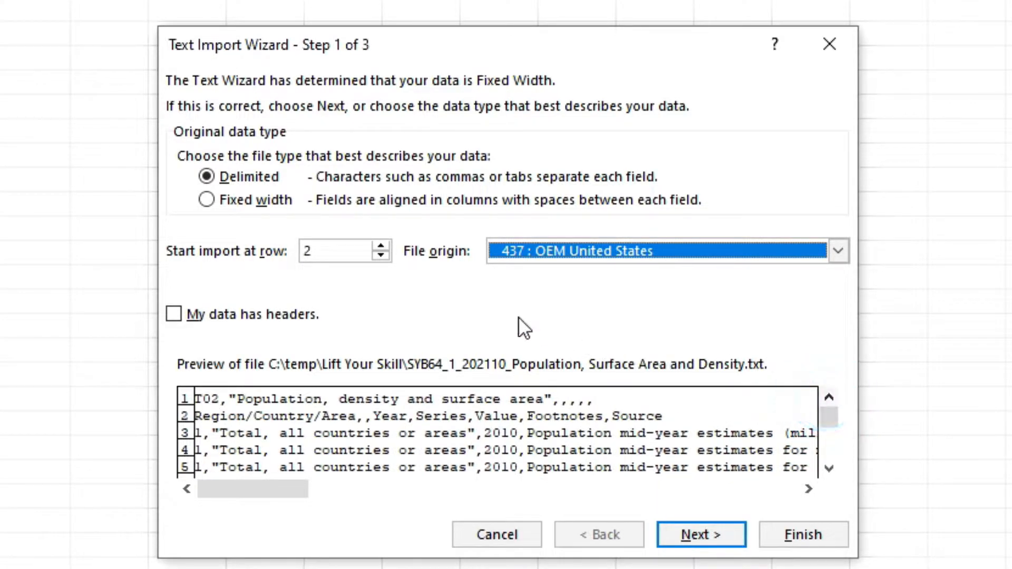
{"action": "left_click", "coordinate": [255, 313]}
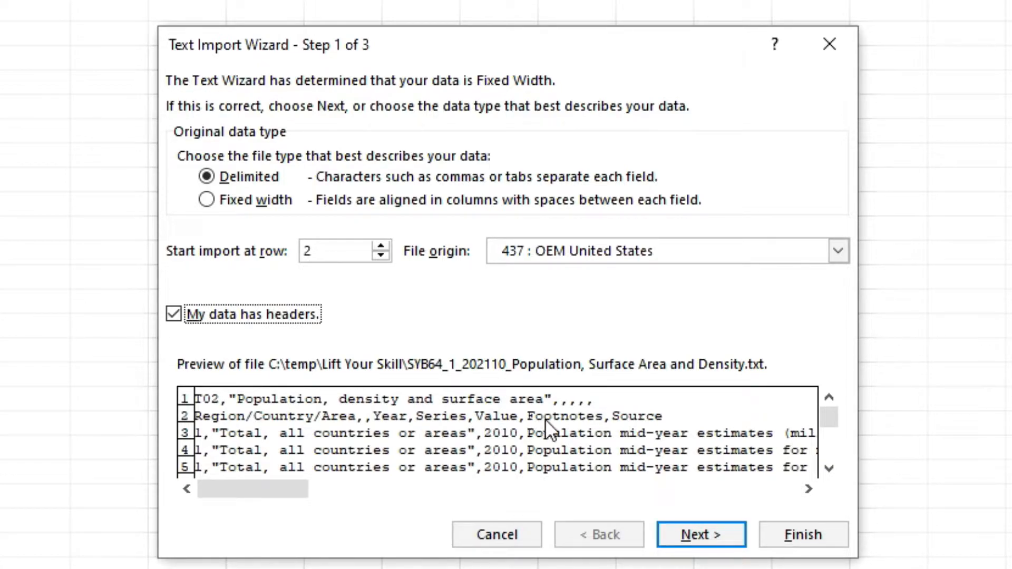
{"action": "left_click", "coordinate": [728, 530]}
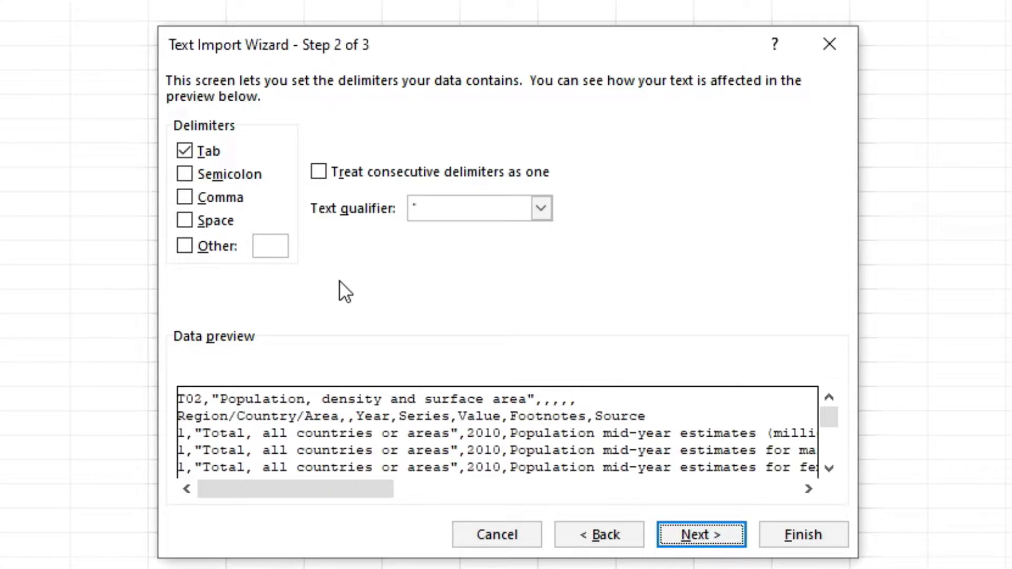
- Set the delimiters to Comma only, unchecking Tab
{"action": "left_click", "coordinate": [181, 196]}
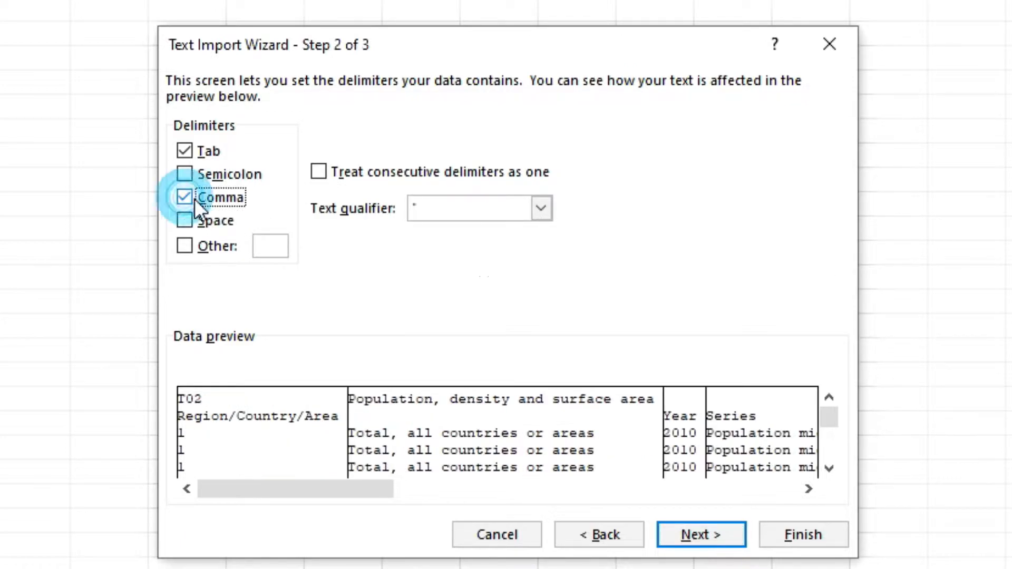
{"action": "left_click", "coordinate": [184, 152]}
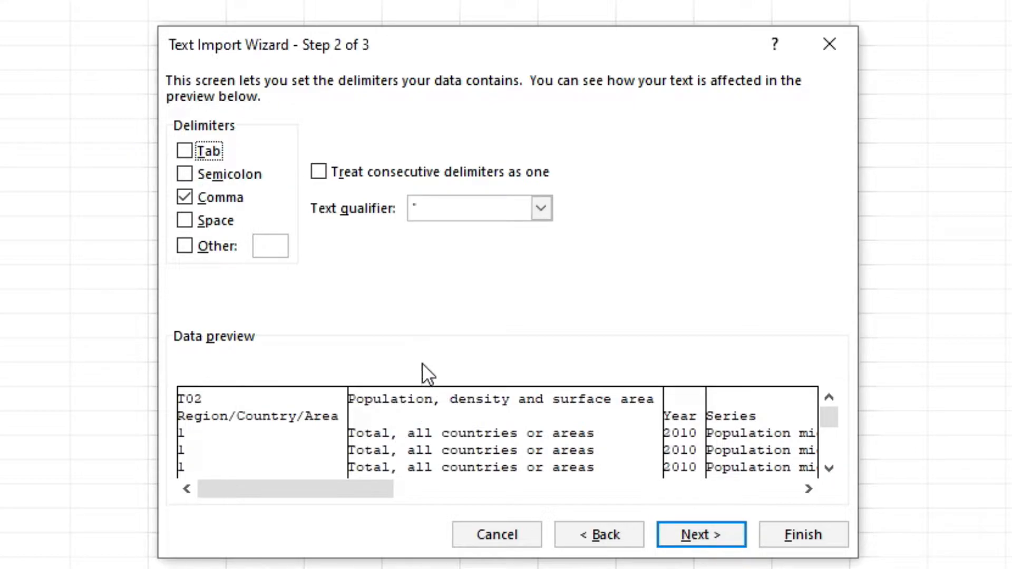
{"action": "left_click", "coordinate": [187, 245]}
{"action": "left_click", "coordinate": [181, 243]}
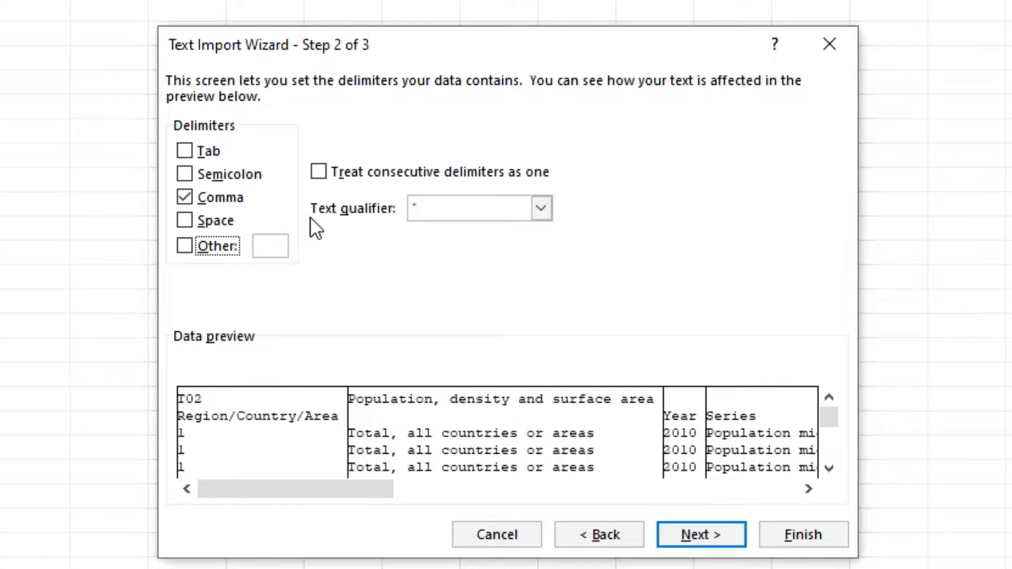
- Try the Treat consecutive delimiters as one option and the text qualifier choices, leaving both as they were
{"action": "left_click", "coordinate": [318, 172]}
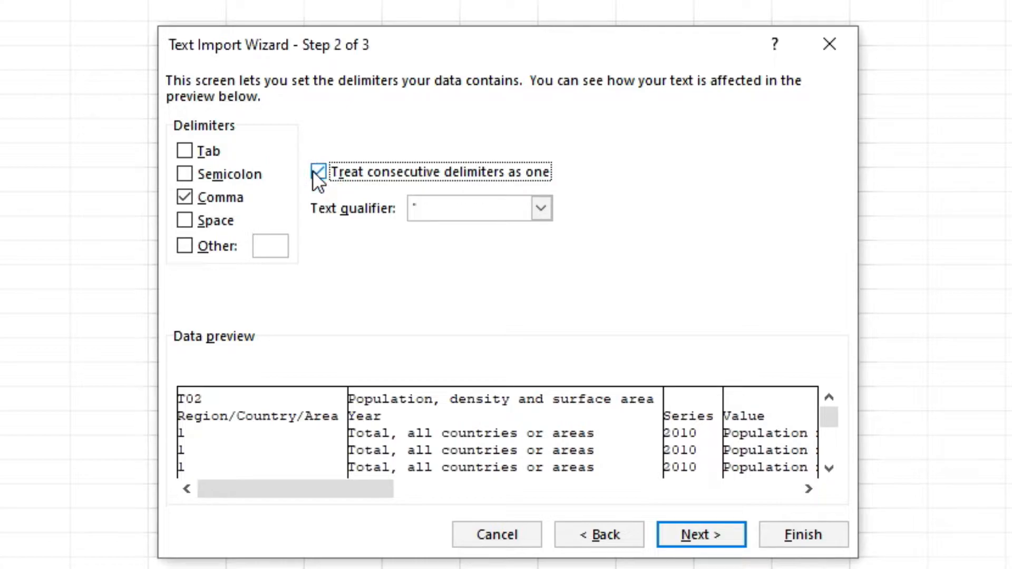
{"action": "left_click", "coordinate": [313, 171]}
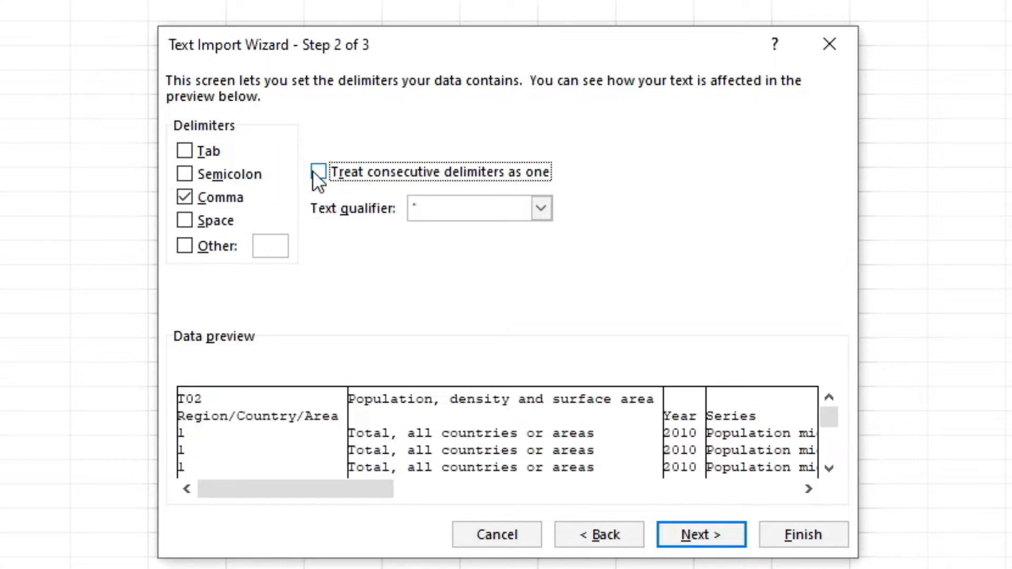
{"action": "left_click", "coordinate": [314, 172]}
{"action": "left_click", "coordinate": [314, 172]}
{"action": "left_click", "coordinate": [543, 209]}
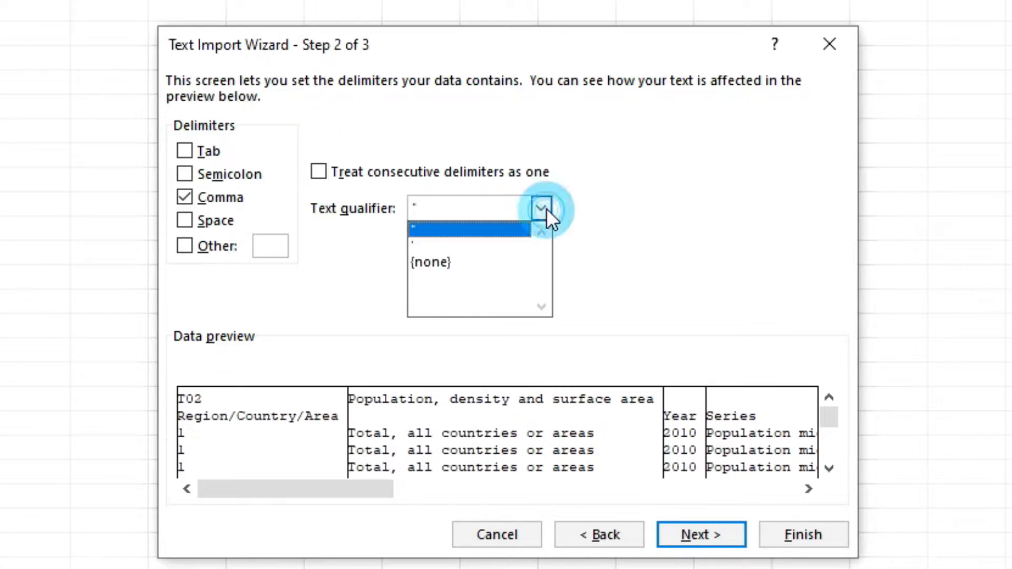
{"action": "left_click", "coordinate": [540, 211]}
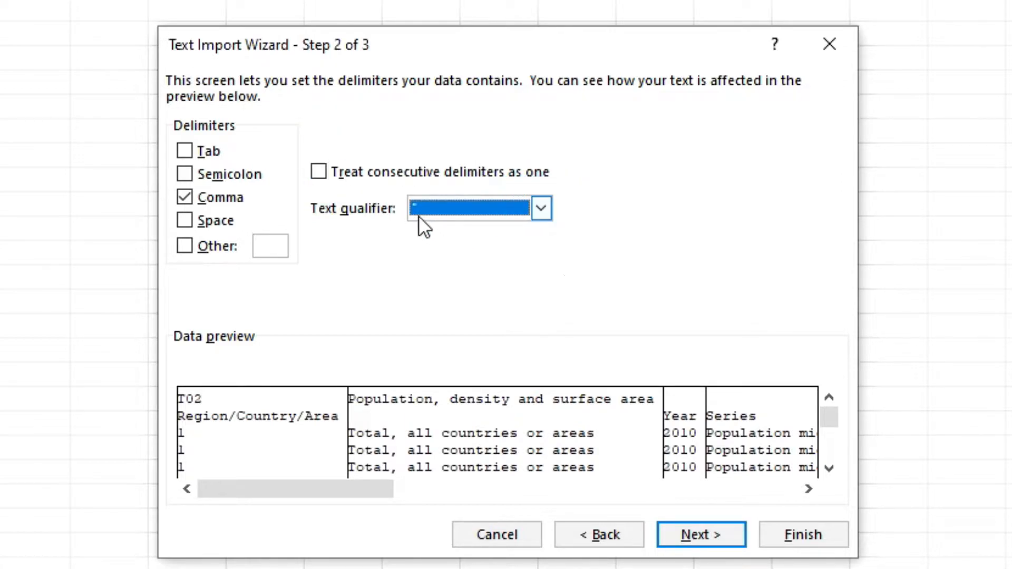
{"action": "left_click", "coordinate": [464, 266]}
{"action": "left_click", "coordinate": [337, 174]}
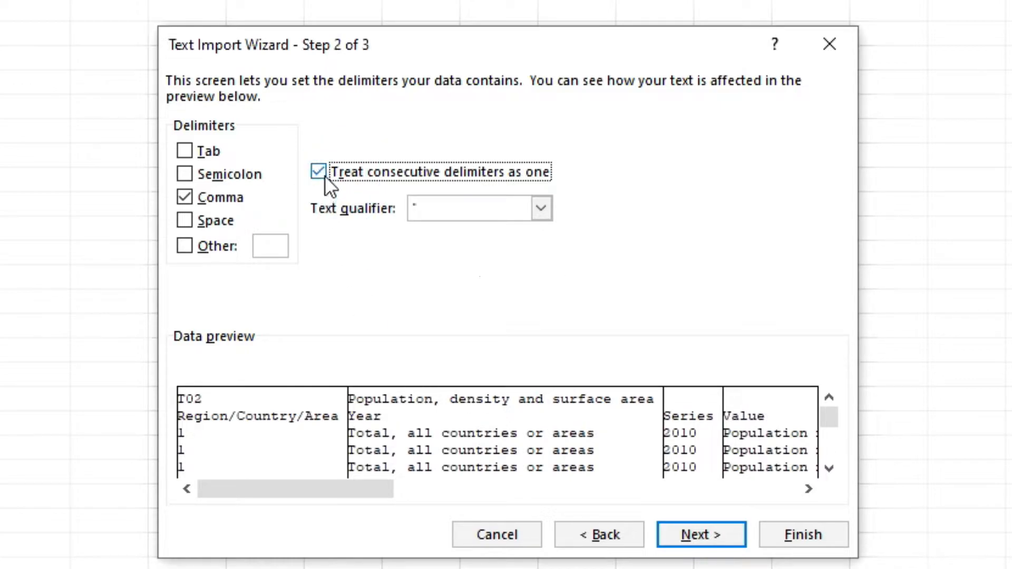
{"action": "left_click", "coordinate": [325, 175]}
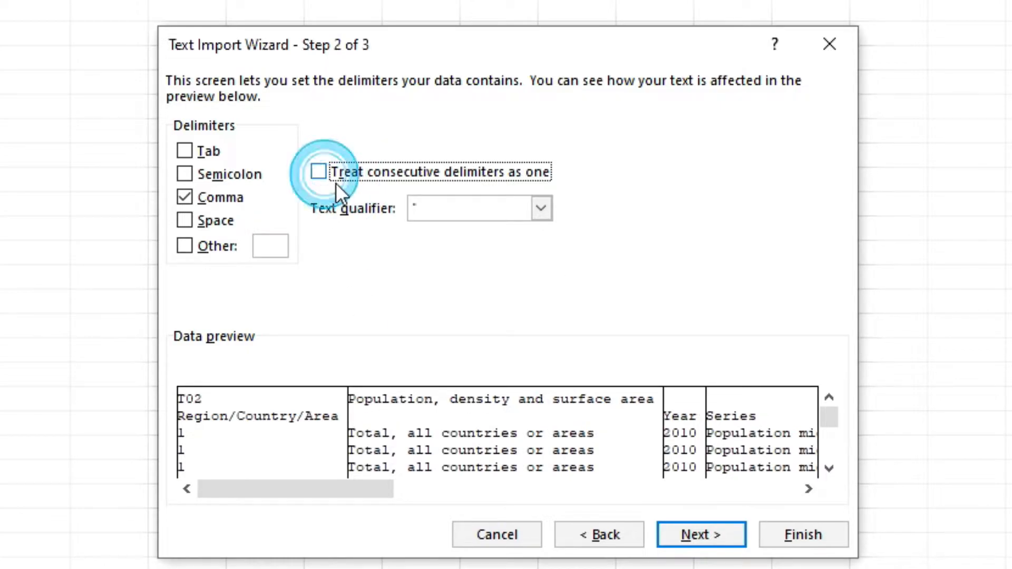
- Continue to the column format step and set the second column's data format to Text
{"action": "left_click", "coordinate": [701, 535]}
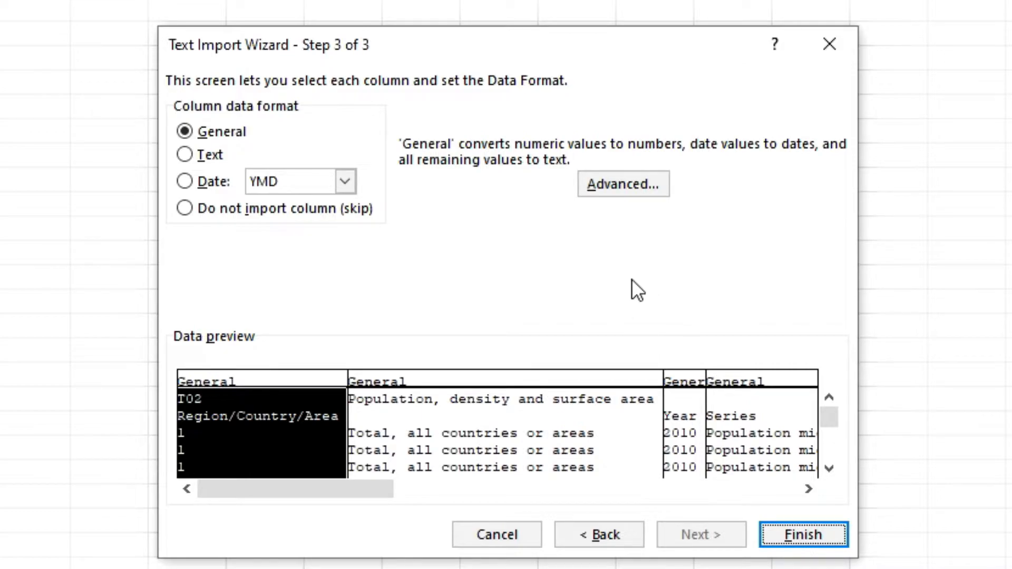
{"action": "left_click", "coordinate": [547, 383]}
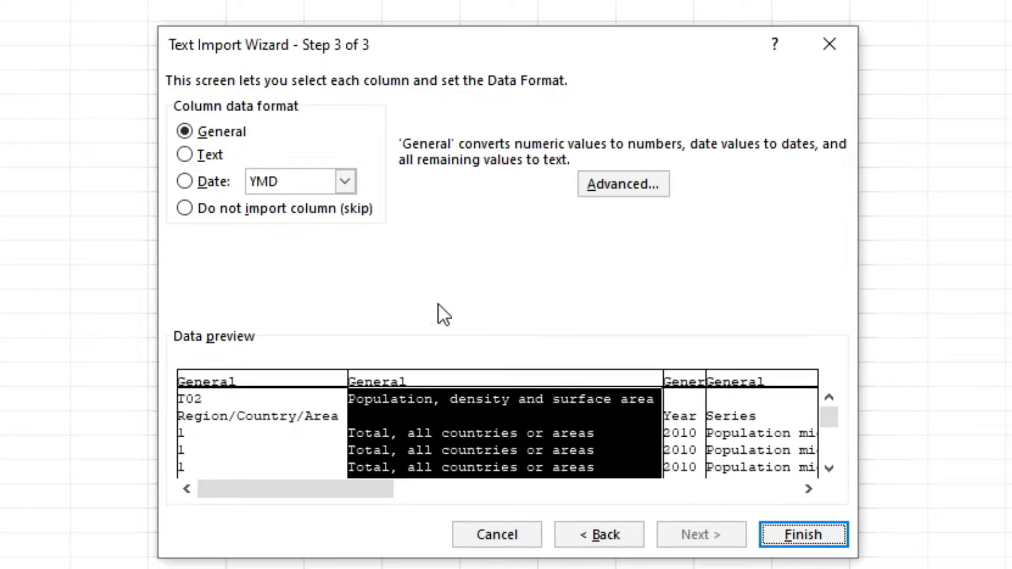
{"action": "left_click", "coordinate": [220, 158]}
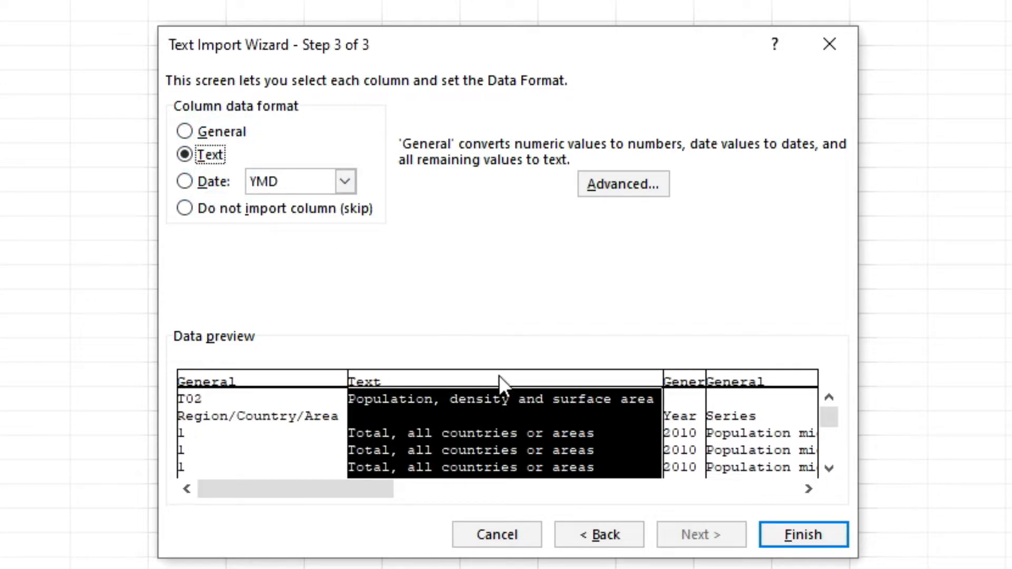
- Scroll across the preview columns, then try skipping the first column before restoring it to General
{"action": "left_click", "coordinate": [797, 486]}
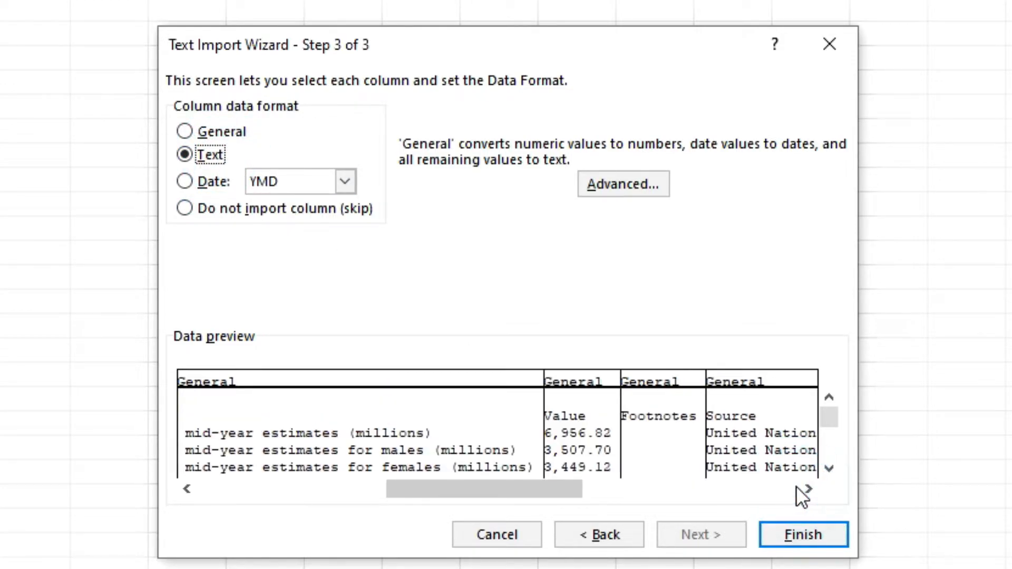
{"action": "left_click", "coordinate": [797, 486]}
{"action": "left_click", "coordinate": [796, 486]}
{"action": "left_click_drag", "start_coordinate": [723, 493], "coordinate": [305, 488]}
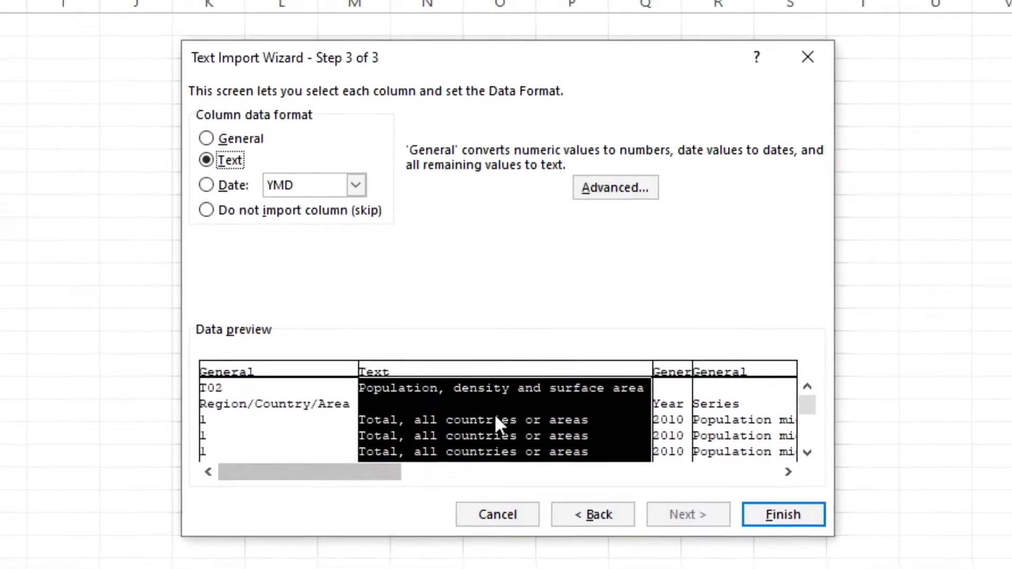
{"action": "left_click", "coordinate": [496, 417]}
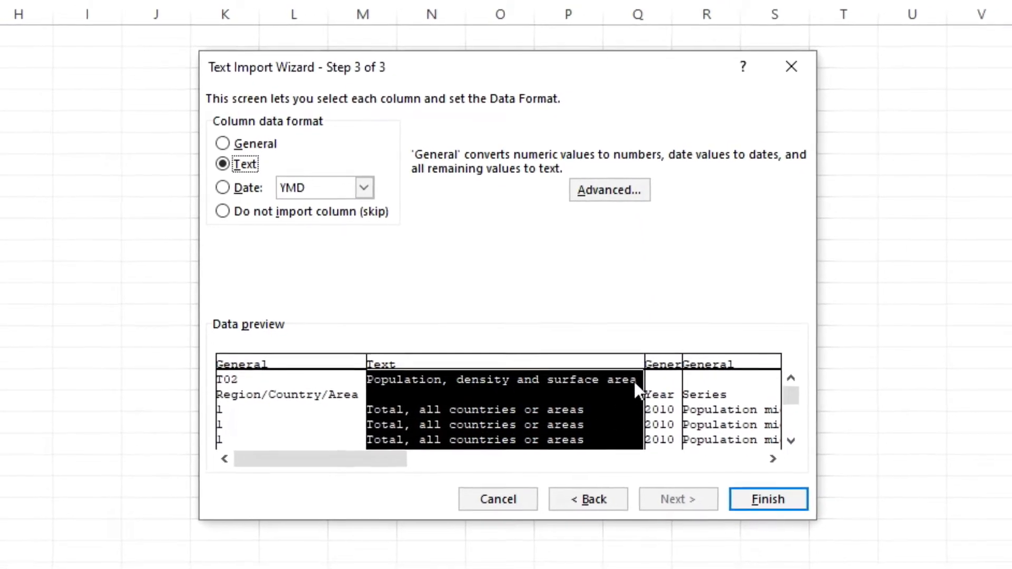
{"action": "left_click", "coordinate": [255, 369]}
{"action": "left_click", "coordinate": [290, 212]}
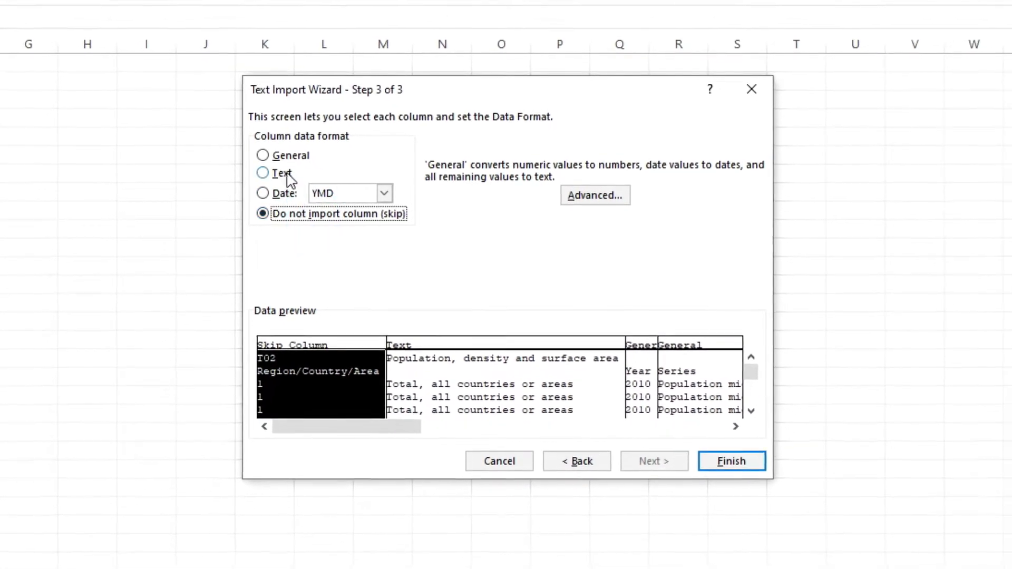
{"action": "left_click", "coordinate": [263, 155]}
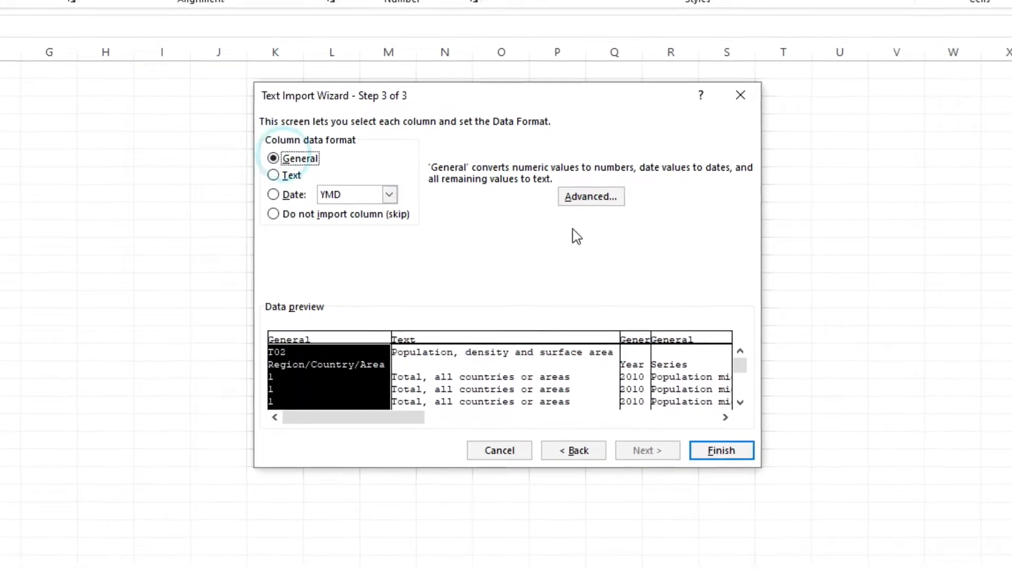
- Open the Advanced import settings, cancel them, and finish the import
{"action": "left_click", "coordinate": [575, 200]}
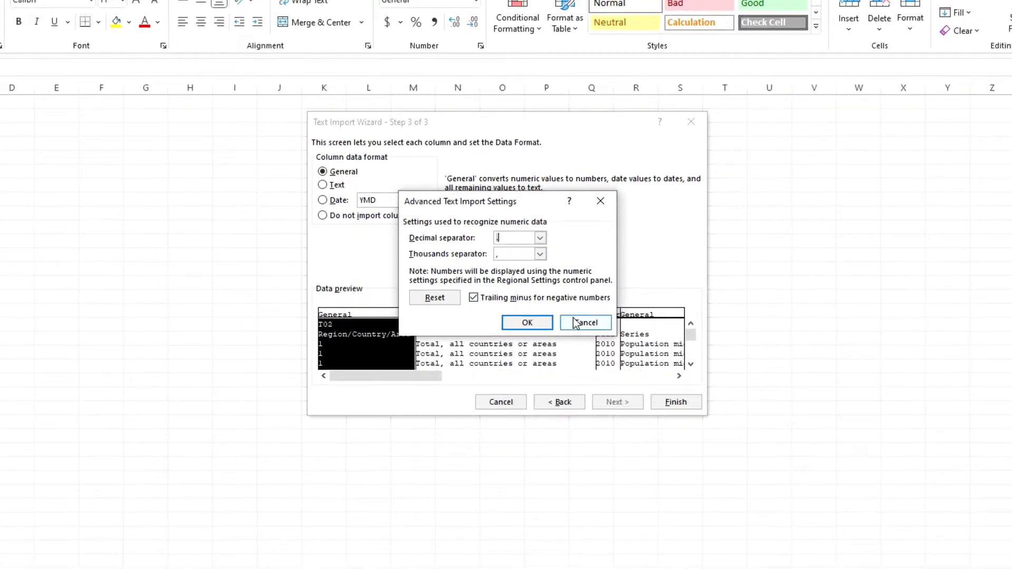
{"action": "left_click", "coordinate": [588, 326]}
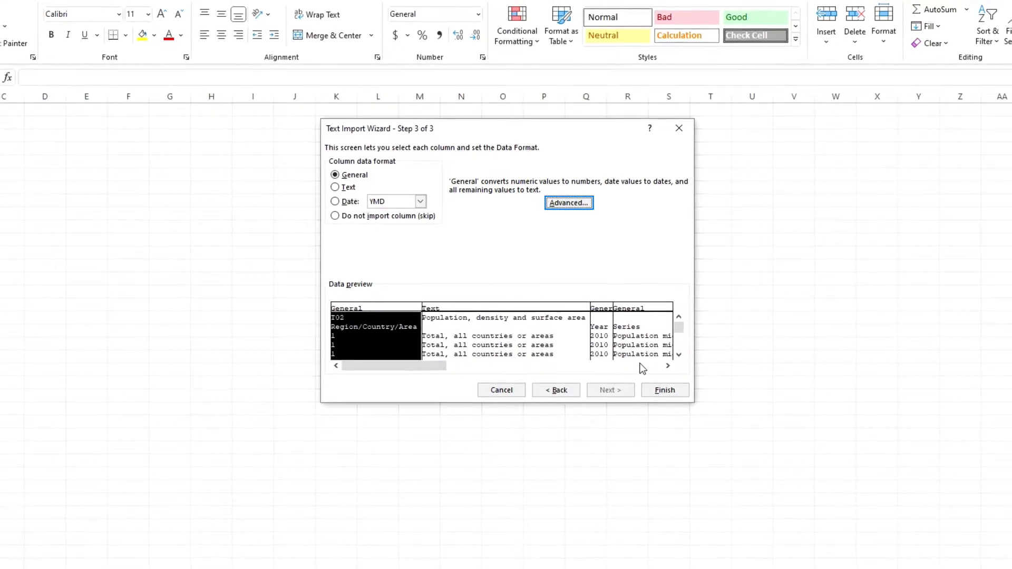
{"action": "left_click", "coordinate": [654, 384]}
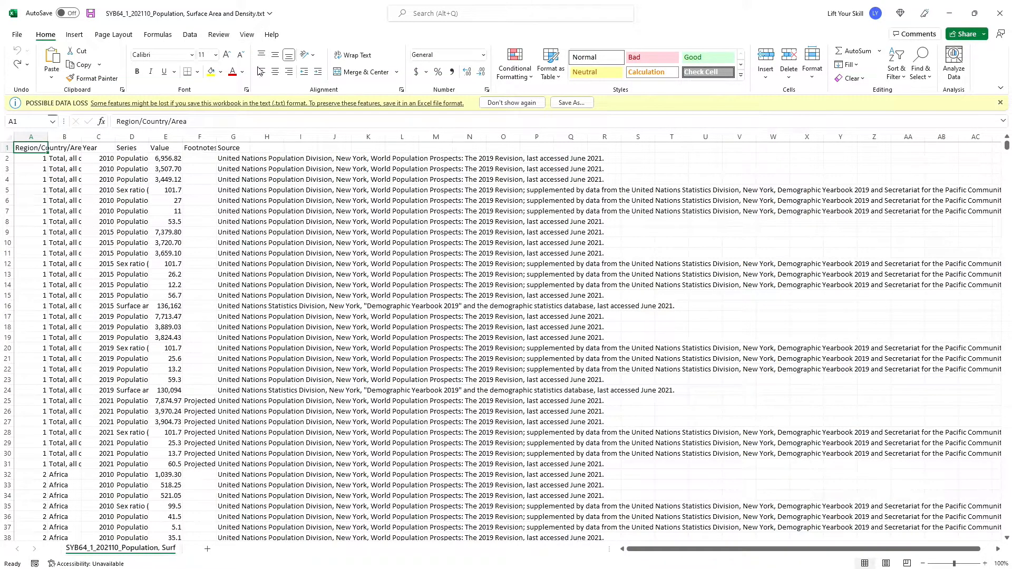
- Change the value in cell A2 to 2
{"action": "left_click", "coordinate": [32, 159]}
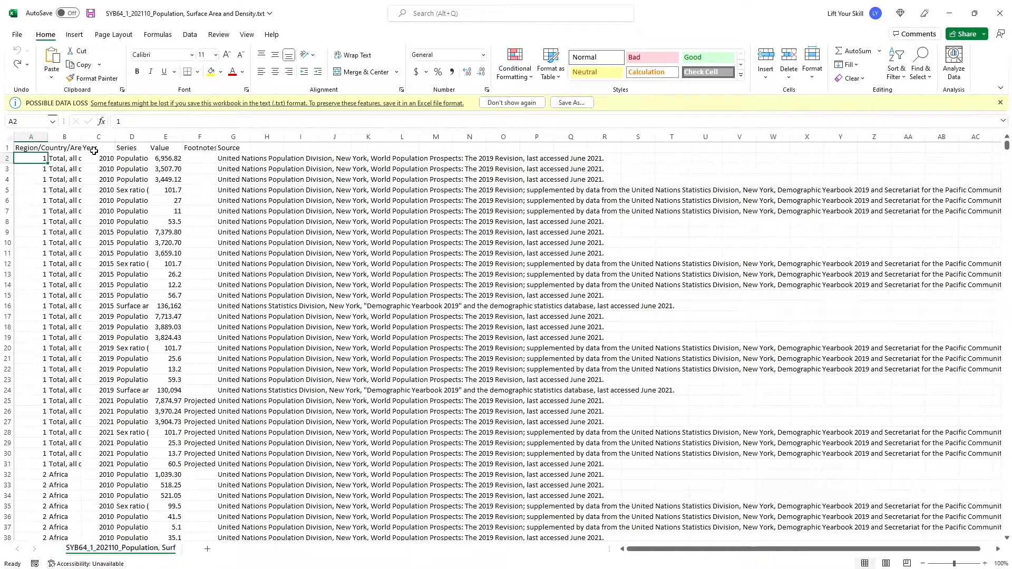
{"action": "key", "text": "ctrl+y"}
{"action": "left_click", "coordinate": [28, 158]}
{"action": "left_click", "coordinate": [38, 168]}
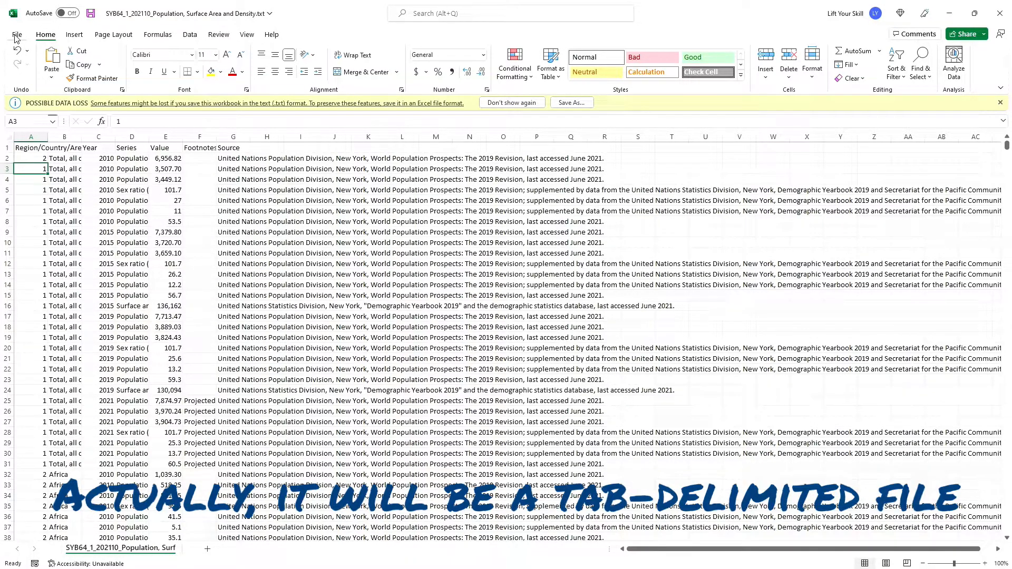
- Save the text file, then open it in Notepad to inspect its tab-delimited content and close Notepad
{"action": "left_click", "coordinate": [91, 13]}
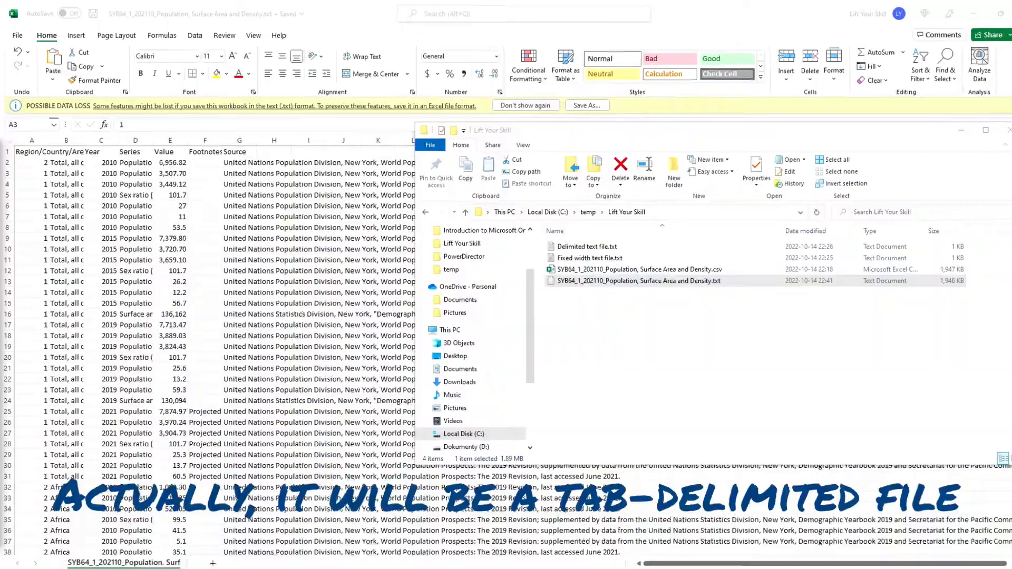
{"action": "double_click", "coordinate": [564, 273]}
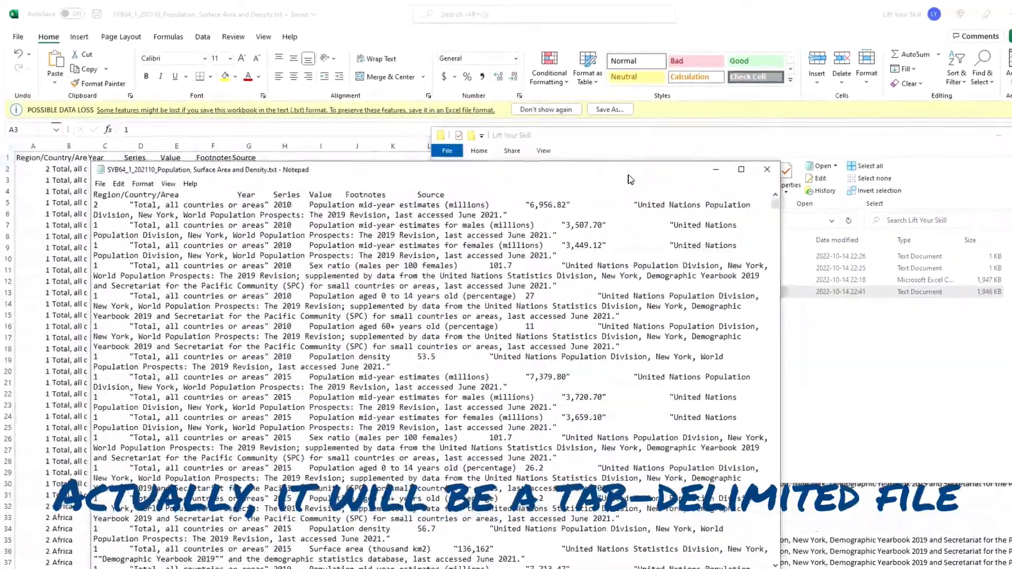
{"action": "left_click_drag", "start_coordinate": [629, 176], "coordinate": [724, 168]}
{"action": "left_click_drag", "start_coordinate": [226, 197], "coordinate": [211, 213]}
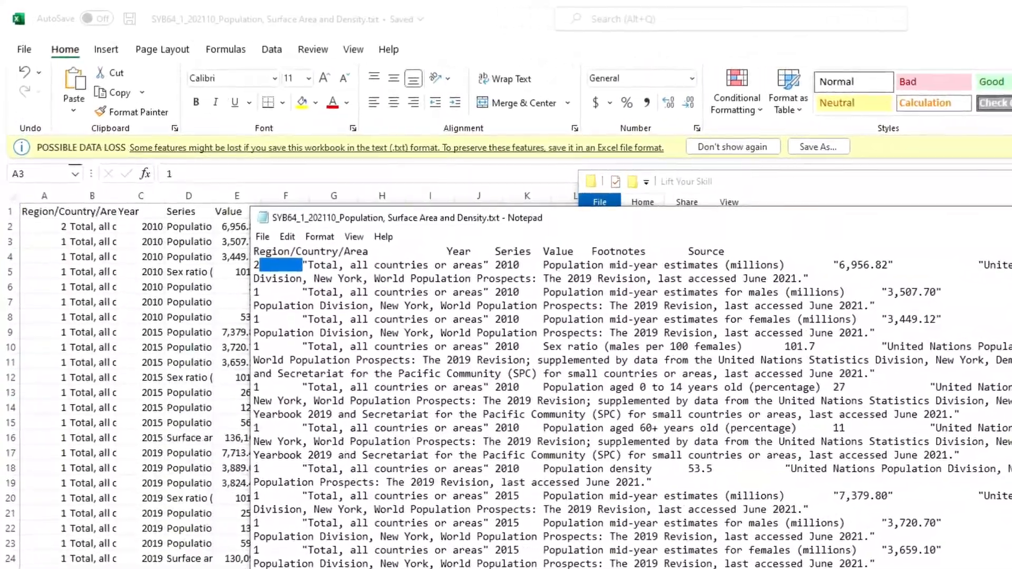
{"action": "left_click", "coordinate": [1011, 212]}
{"action": "left_click", "coordinate": [904, 44]}
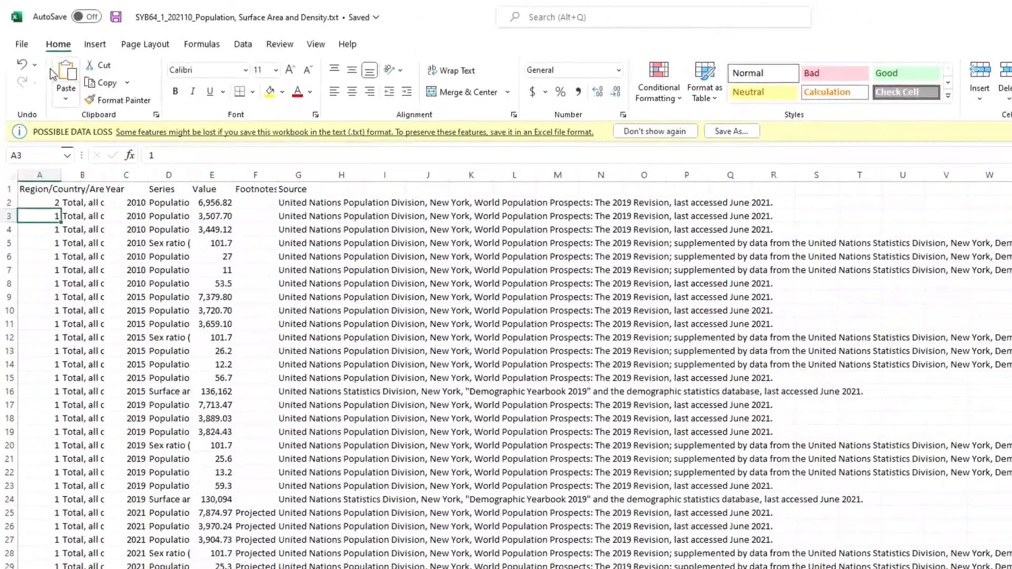
- Save the workbook as an Excel Workbook (*.xlsx) in the same folder
{"action": "left_click", "coordinate": [24, 48]}
{"action": "left_click", "coordinate": [21, 218]}
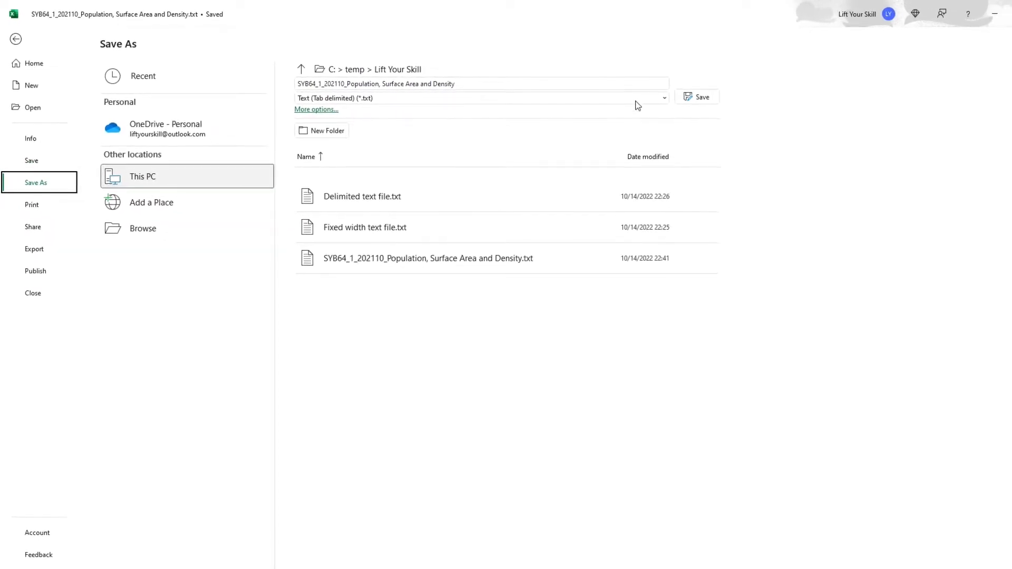
{"action": "left_click", "coordinate": [684, 106]}
{"action": "left_click", "coordinate": [435, 109]}
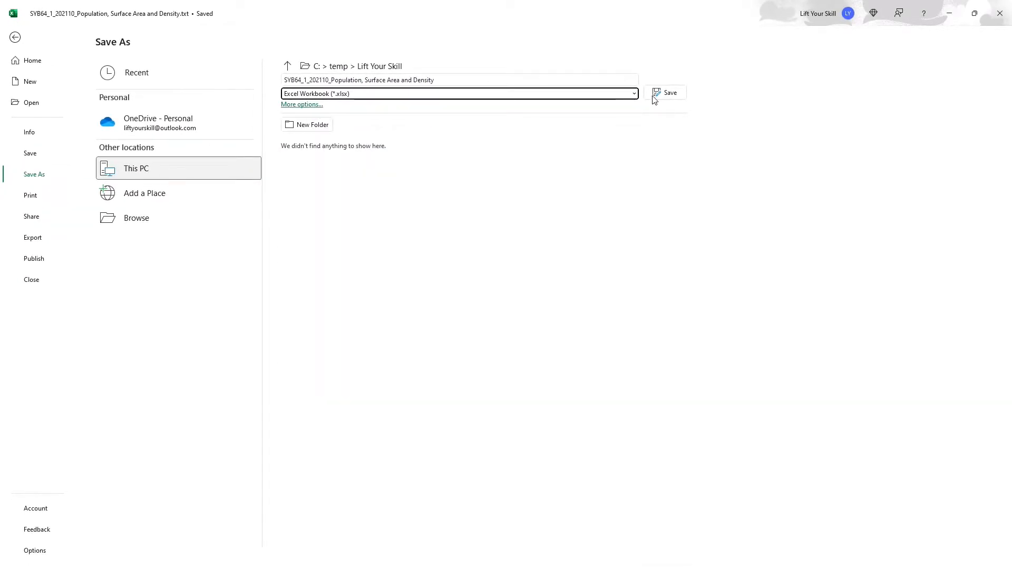
{"action": "left_click", "coordinate": [665, 95]}
- Set cells A3, A5 and A7 to 2
{"action": "left_click", "coordinate": [185, 155]}
{"action": "left_click", "coordinate": [37, 153]}
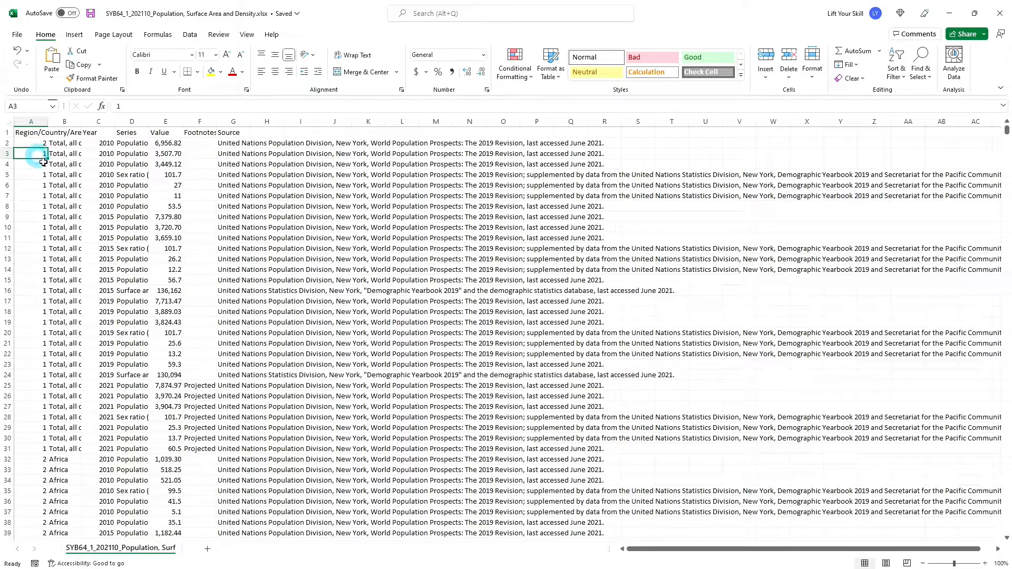
{"action": "type", "text": "2"}
{"action": "left_click", "coordinate": [36, 172]}
{"action": "type", "text": "2"}
{"action": "left_click", "coordinate": [24, 195]}
{"action": "type", "text": "2"}
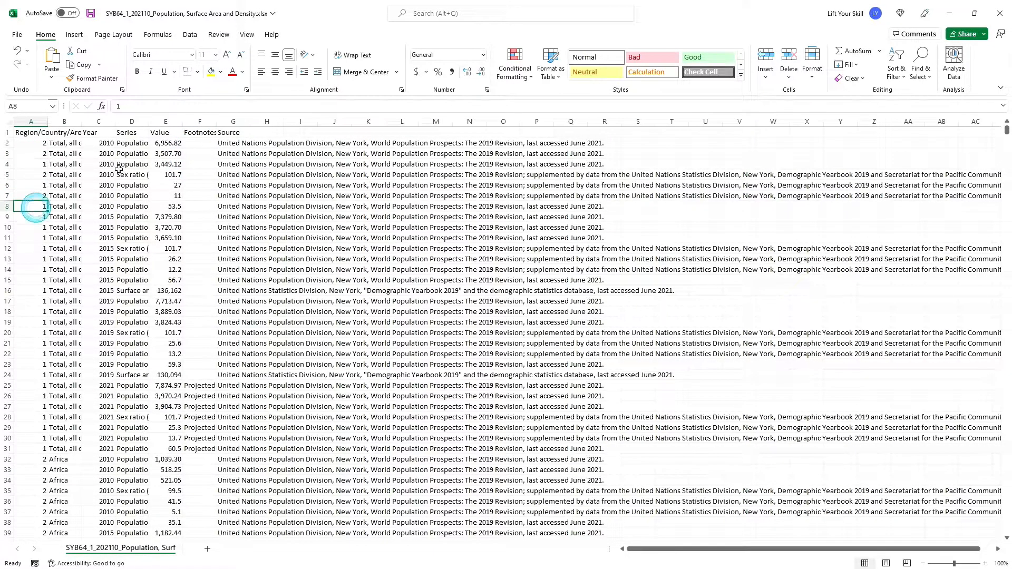
- Copy a cell containing 1 from column A and paste it over cells A2 to A8
{"action": "left_click", "coordinate": [165, 154]}
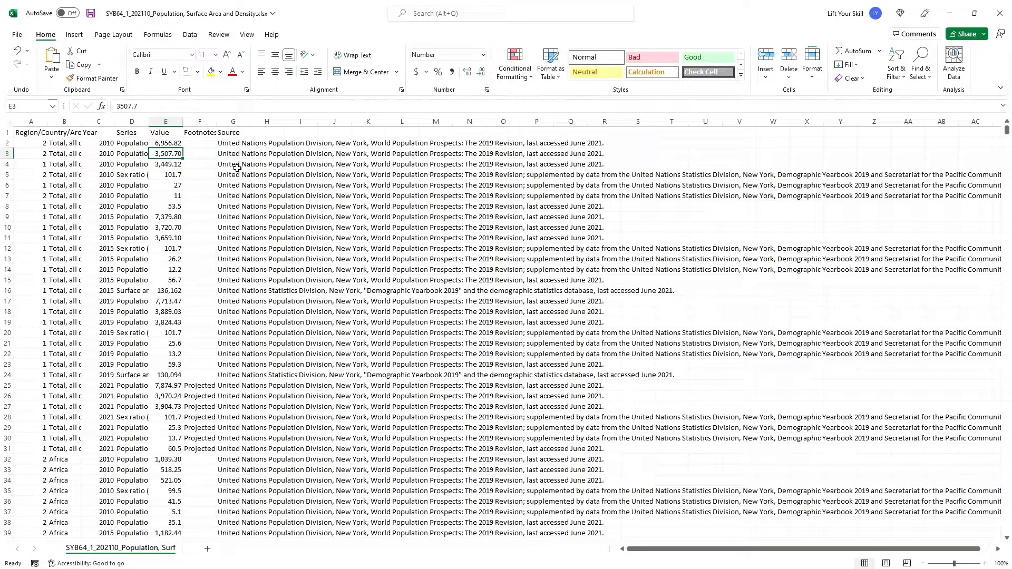
{"action": "left_click", "coordinate": [29, 145]}
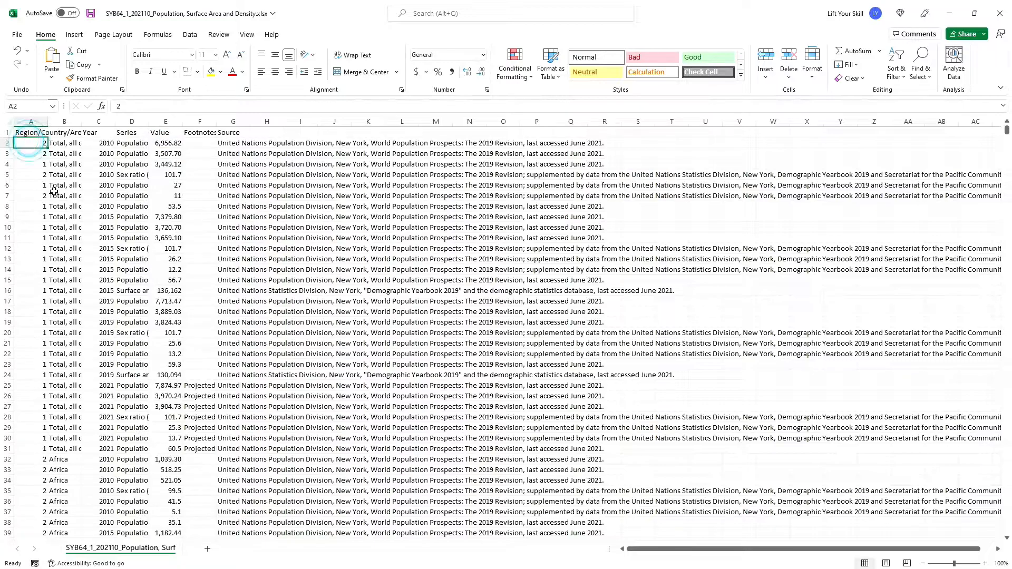
{"action": "left_click", "coordinate": [41, 216]}
{"action": "key", "text": "ctrl+c"}
{"action": "left_click_drag", "start_coordinate": [44, 206], "coordinate": [37, 143]}
{"action": "key", "text": "ctrl+v"}
{"action": "left_click", "coordinate": [70, 181]}
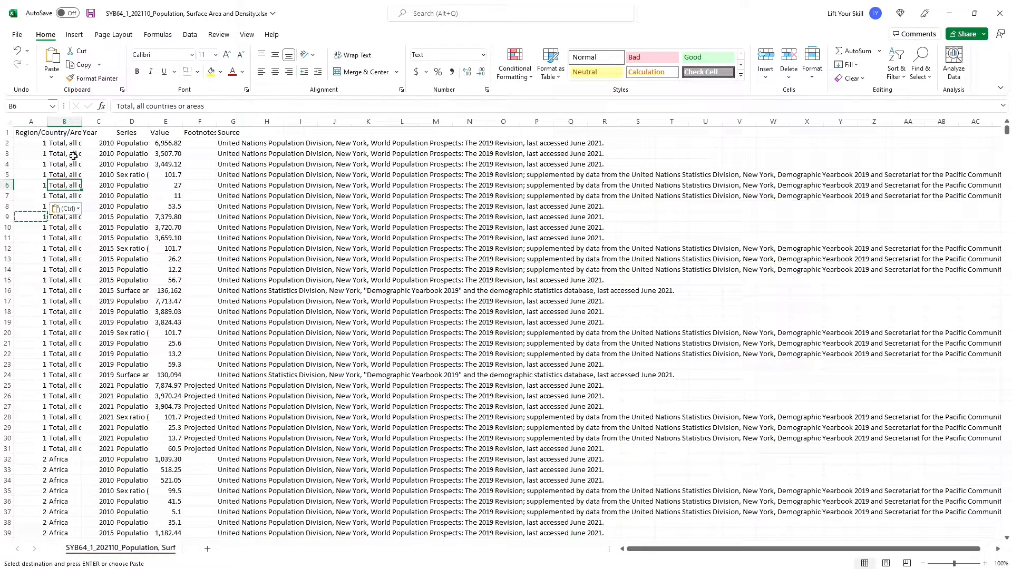
- Close the workbook without saving its changes
{"action": "left_click", "coordinate": [990, 17]}
{"action": "left_click", "coordinate": [464, 310]}
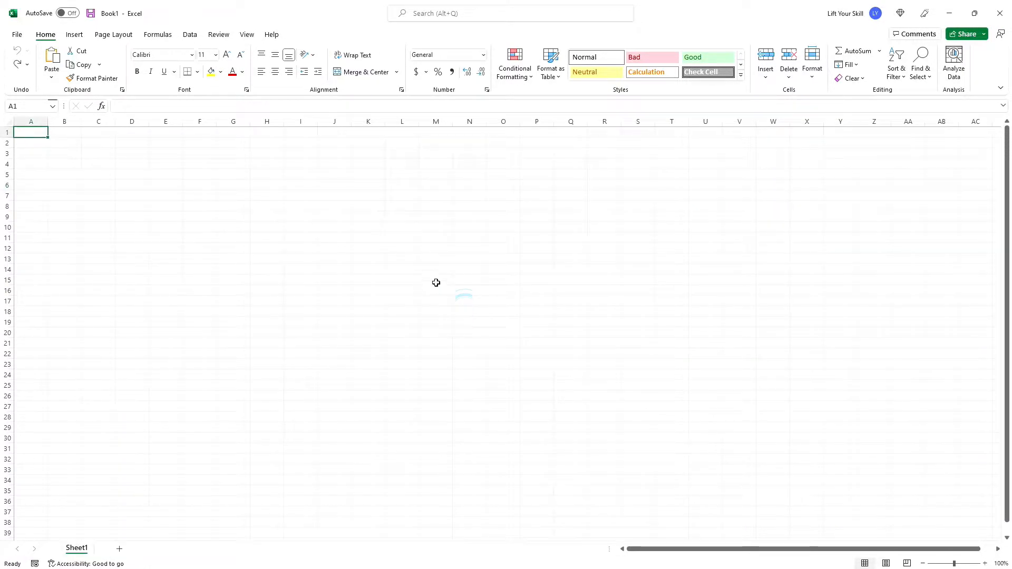
- Import SYB64_1_202110_Population, Surface Area and Density.txt into a blank workbook using From Text/CSV
{"action": "left_click", "coordinate": [191, 35]}
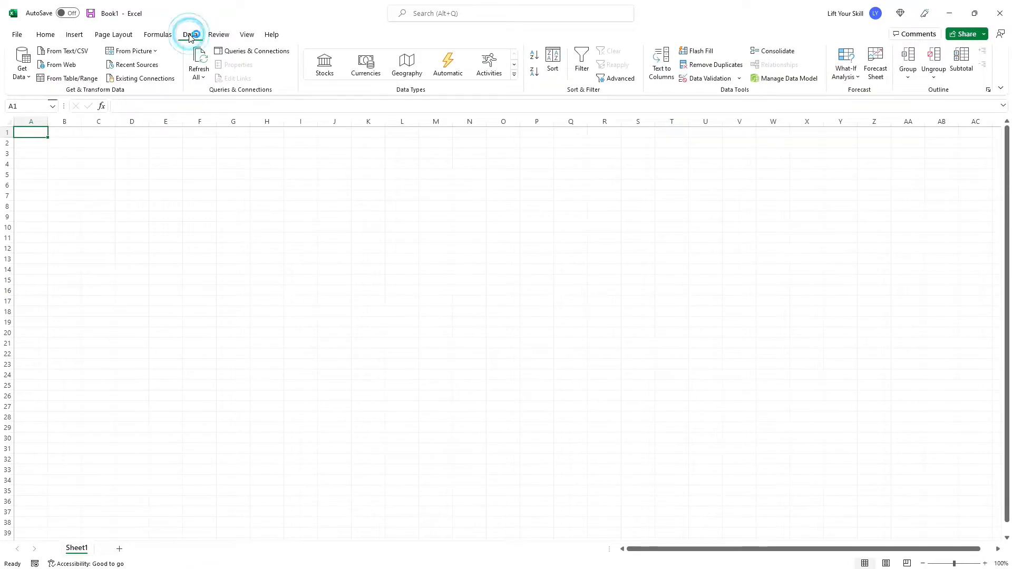
{"action": "left_click", "coordinate": [22, 72]}
{"action": "mouse_move", "coordinate": [73, 106]}
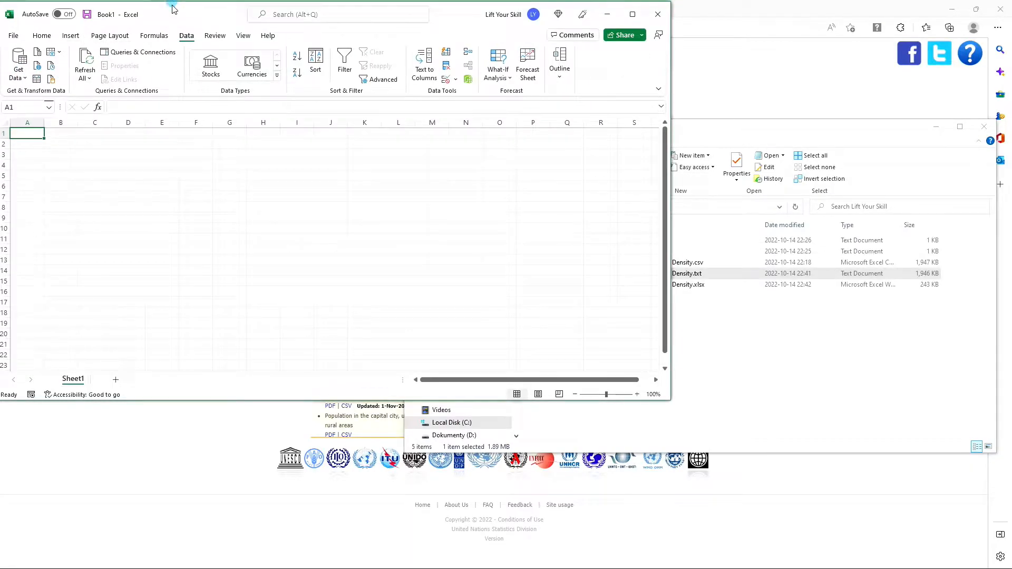
{"action": "left_click", "coordinate": [172, 12]}
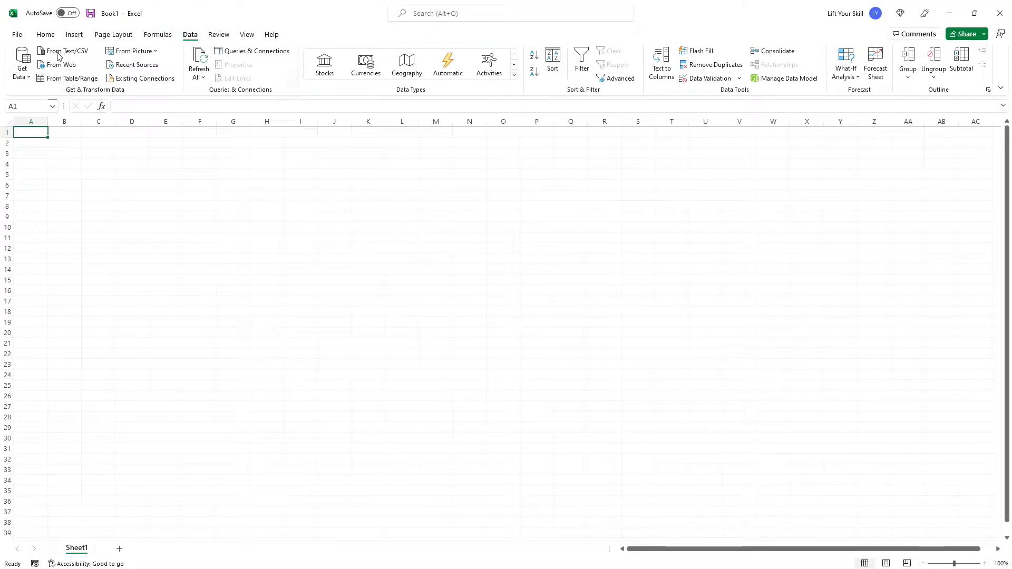
{"action": "left_click", "coordinate": [57, 52]}
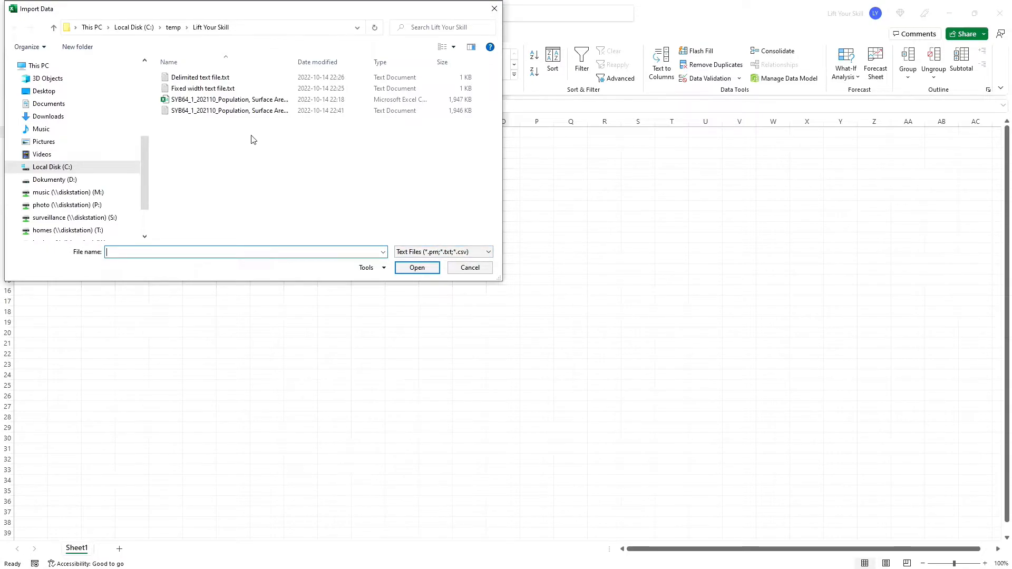
{"action": "left_click", "coordinate": [238, 111]}
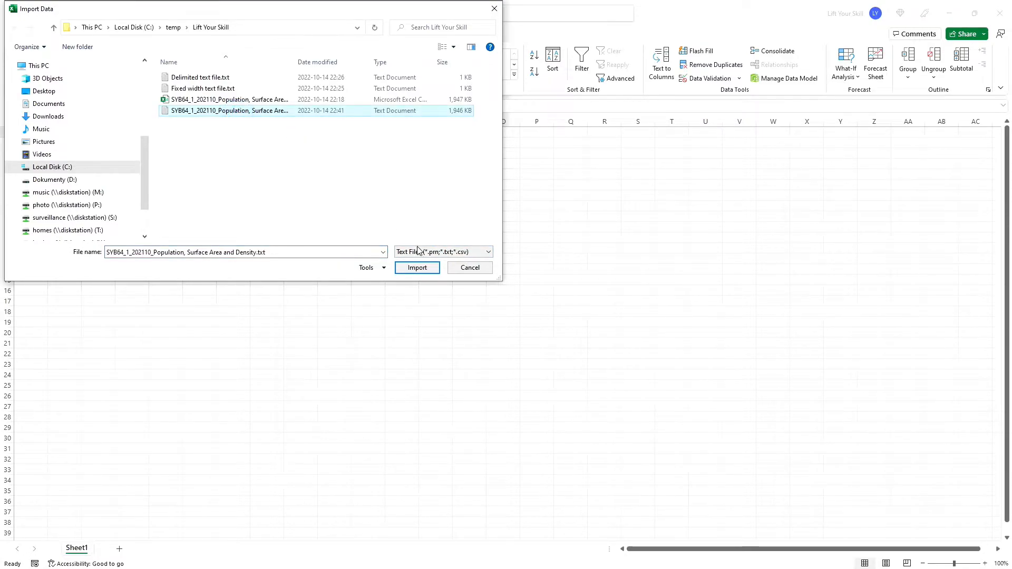
{"action": "left_click", "coordinate": [412, 271]}
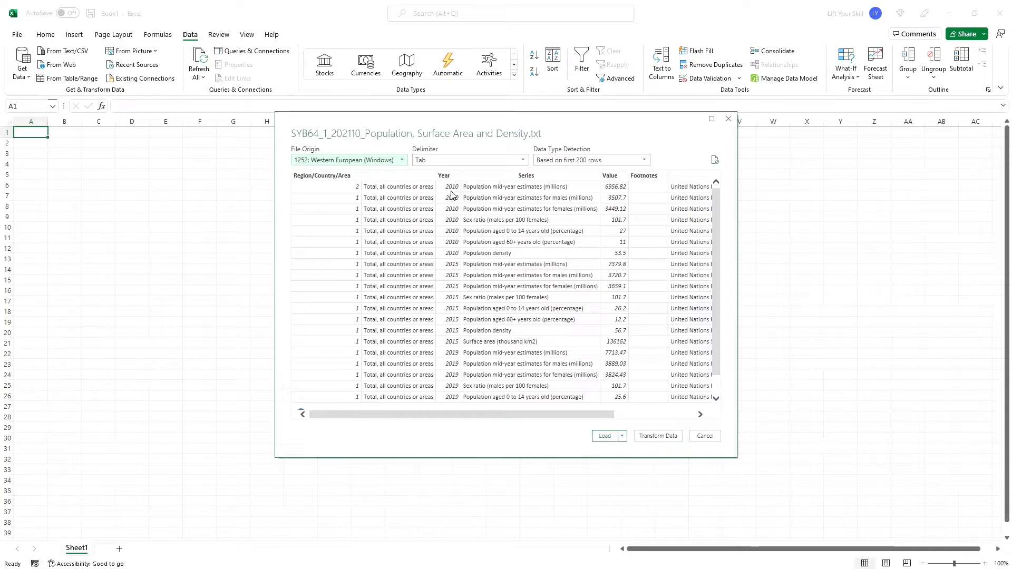
- Set data type detection to Based on first 200 rows and load the data into a new sheet
{"action": "left_click", "coordinate": [562, 160]}
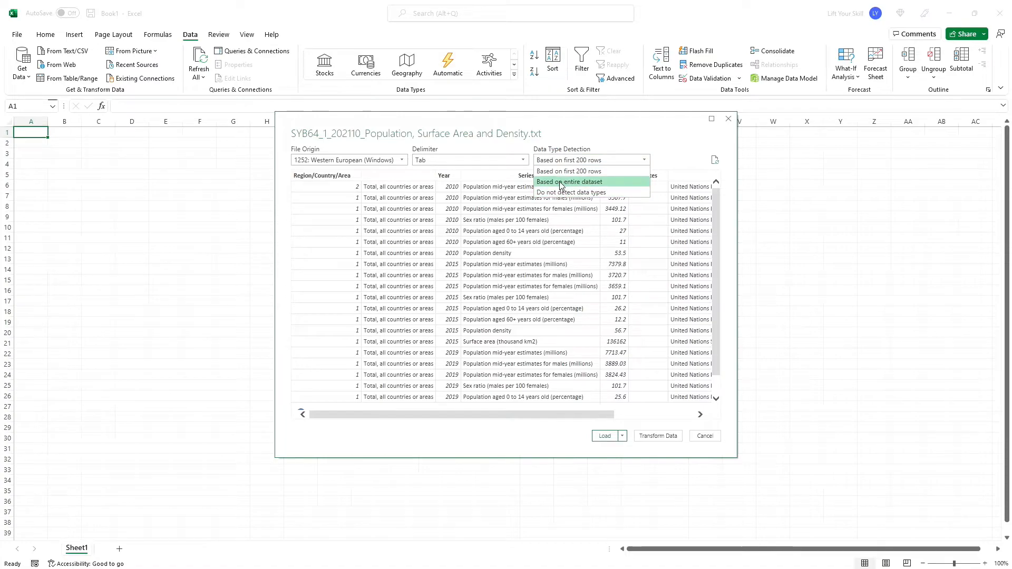
{"action": "left_click", "coordinate": [558, 170]}
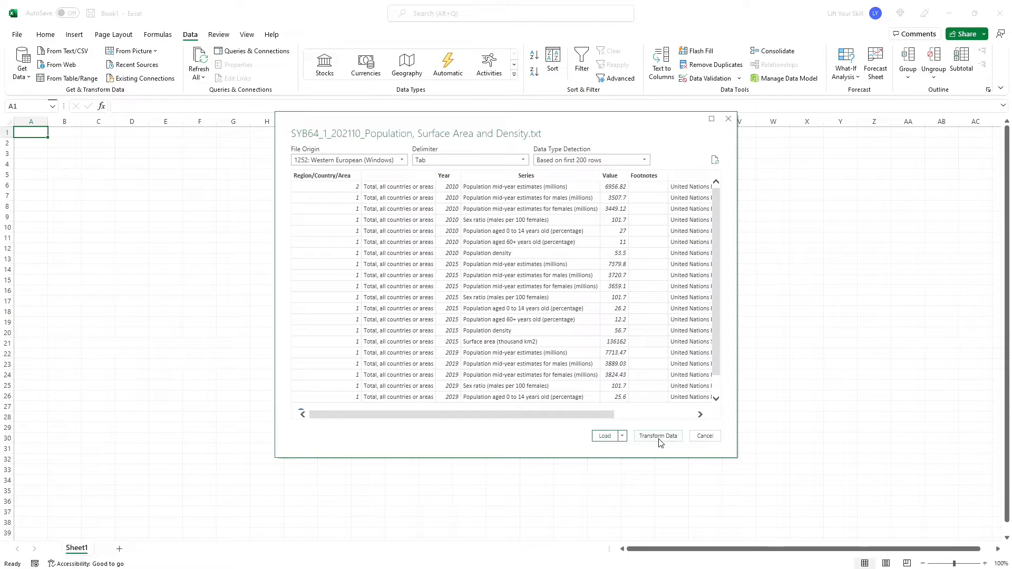
{"action": "left_click", "coordinate": [606, 437]}
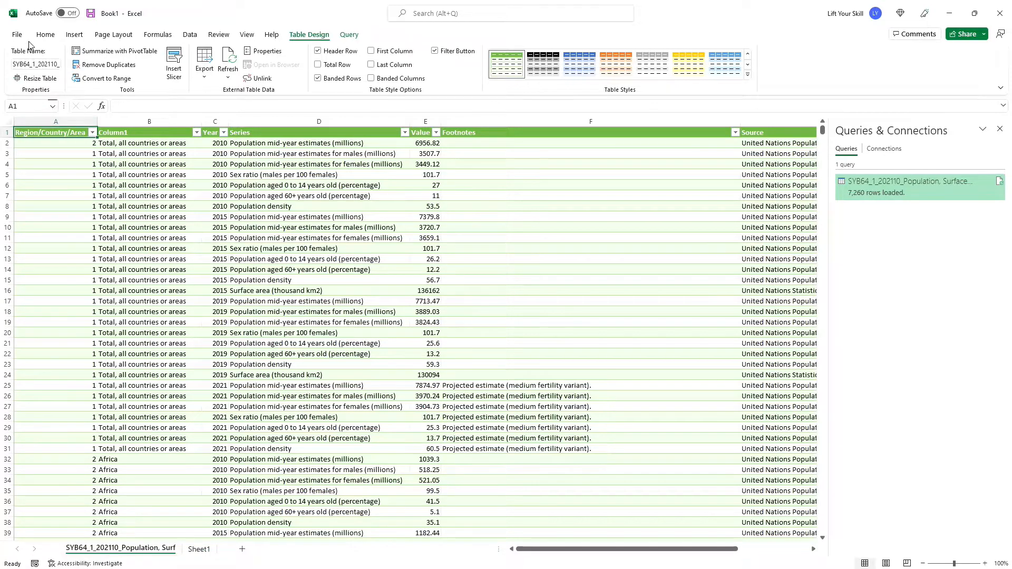
- Refresh the imported query from the Queries & Connections pane
{"action": "left_click", "coordinate": [92, 132]}
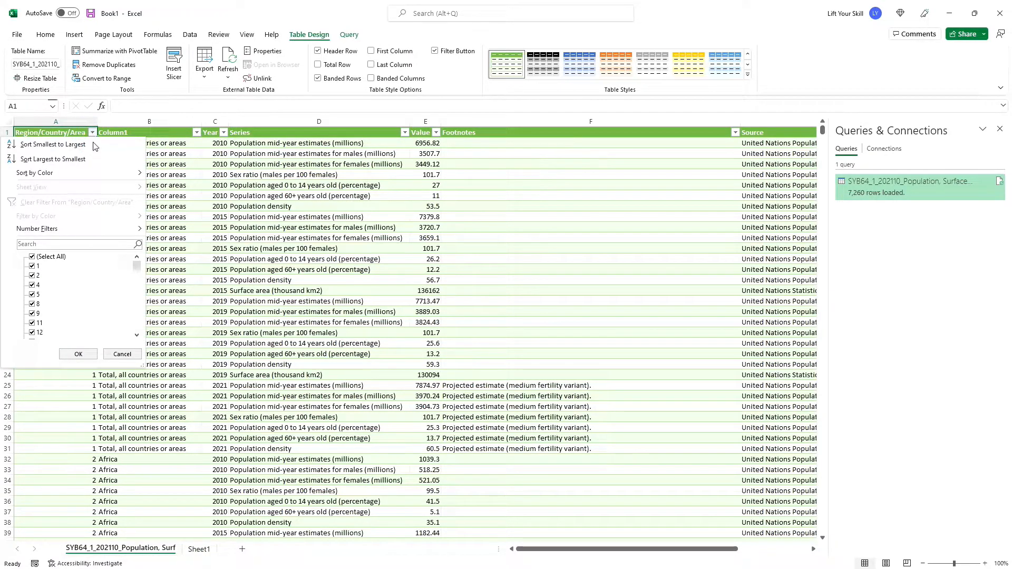
{"action": "left_click", "coordinate": [78, 353]}
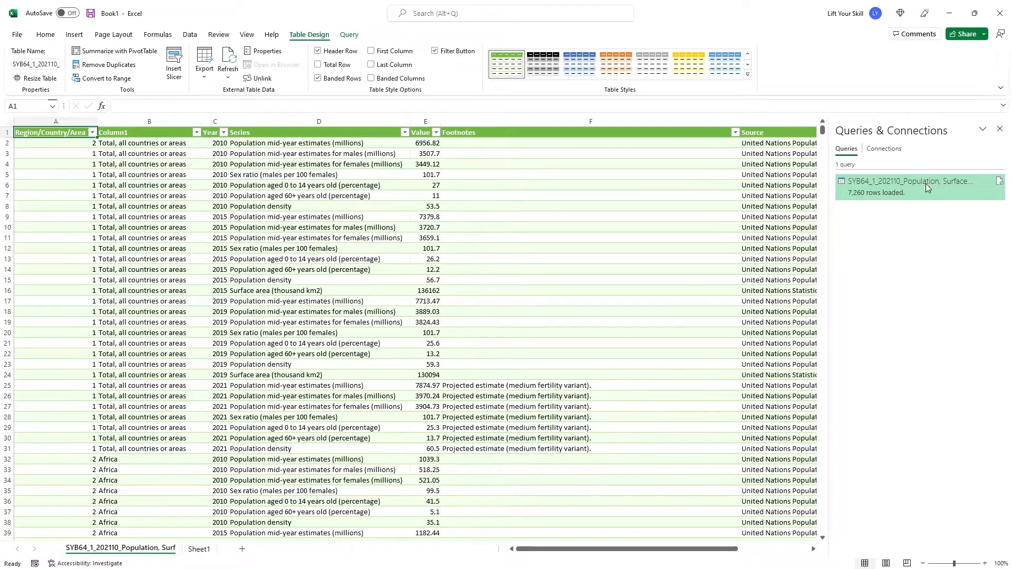
{"action": "mouse_move", "coordinate": [926, 184]}
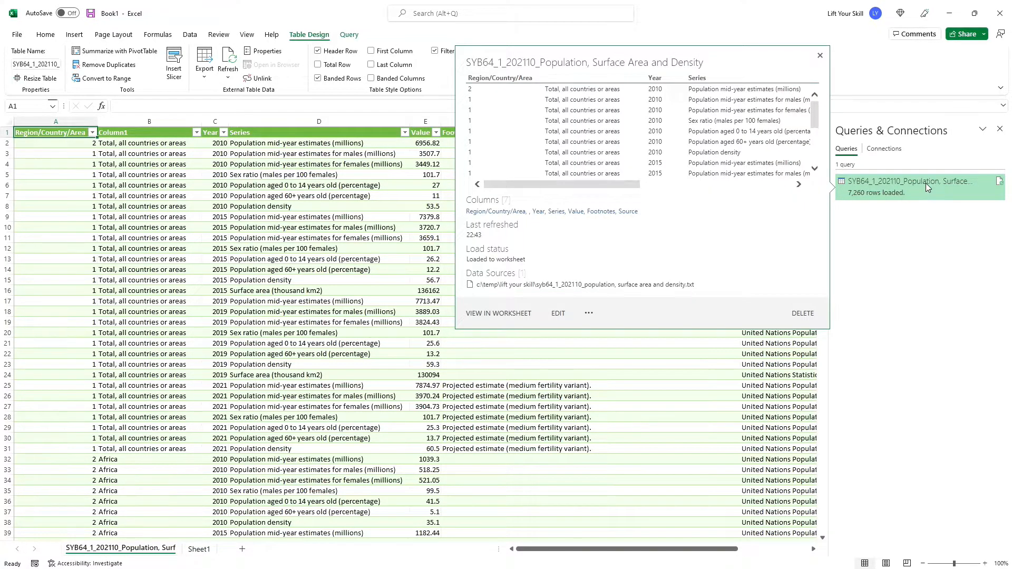
{"action": "left_click", "coordinate": [926, 183]}
{"action": "right_click", "coordinate": [926, 182]}
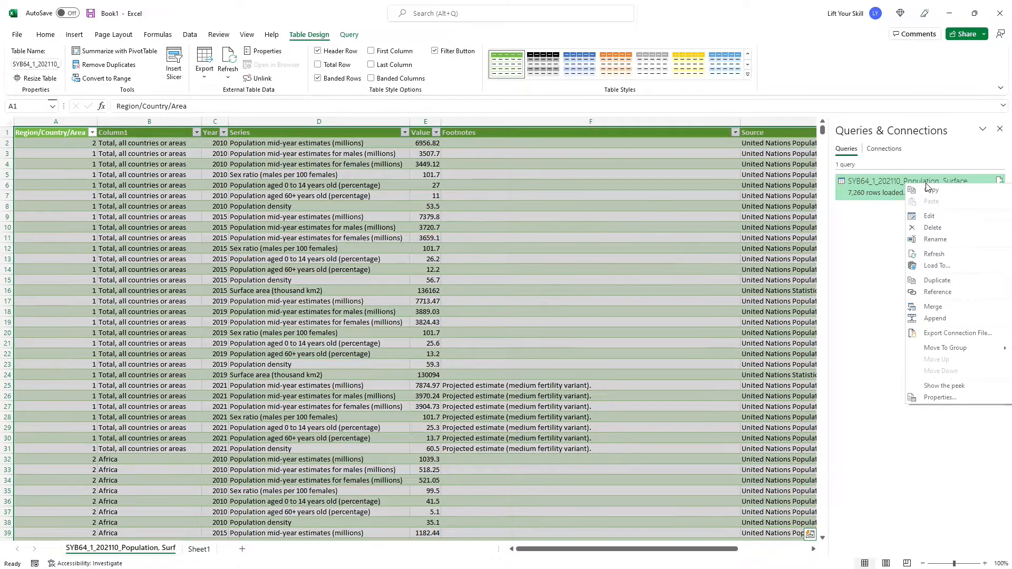
{"action": "left_click", "coordinate": [938, 254]}
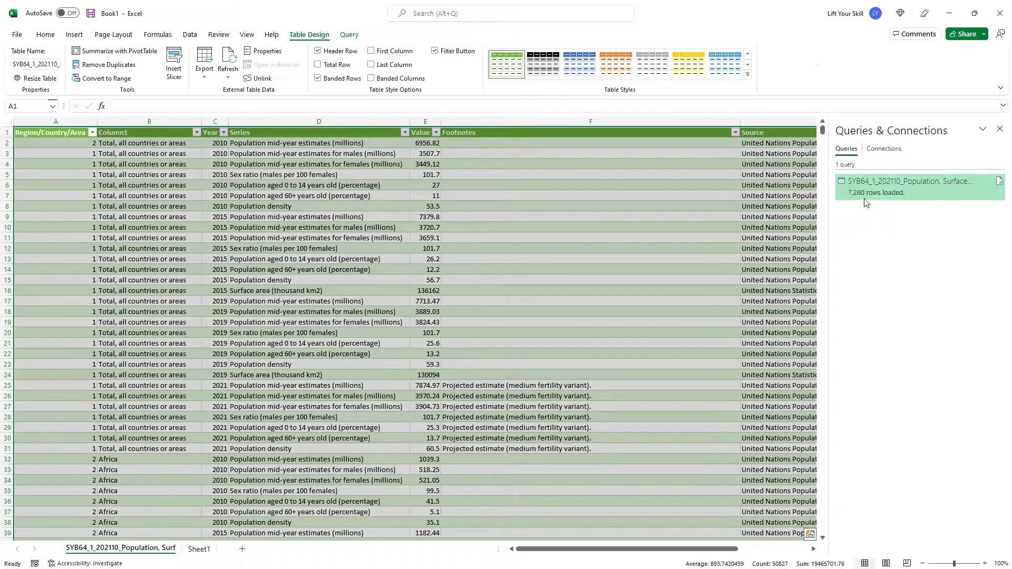
- Set the query properties to refresh every 60 minutes and refresh data when opening the file
{"action": "right_click", "coordinate": [887, 194]}
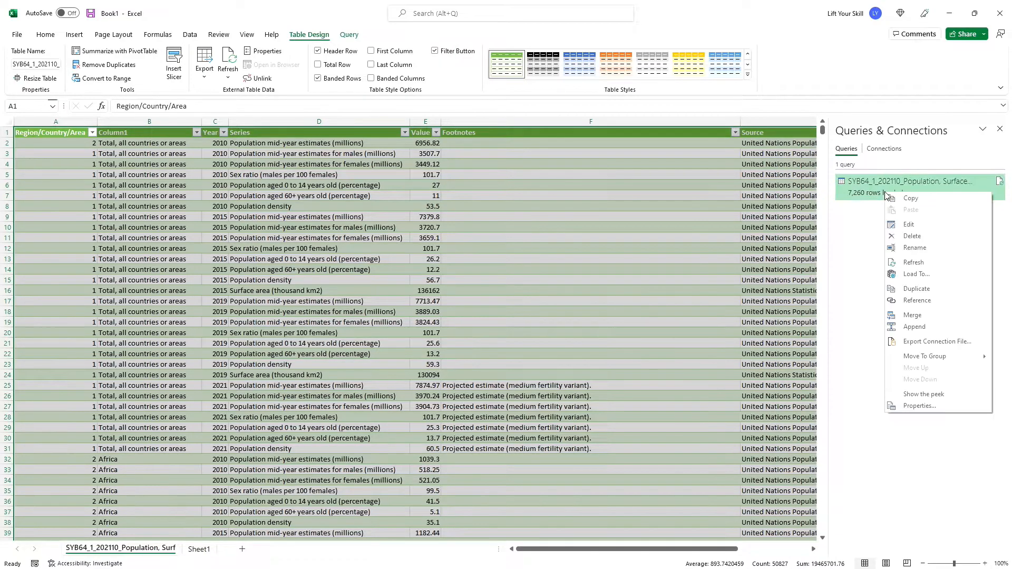
{"action": "left_click", "coordinate": [923, 406]}
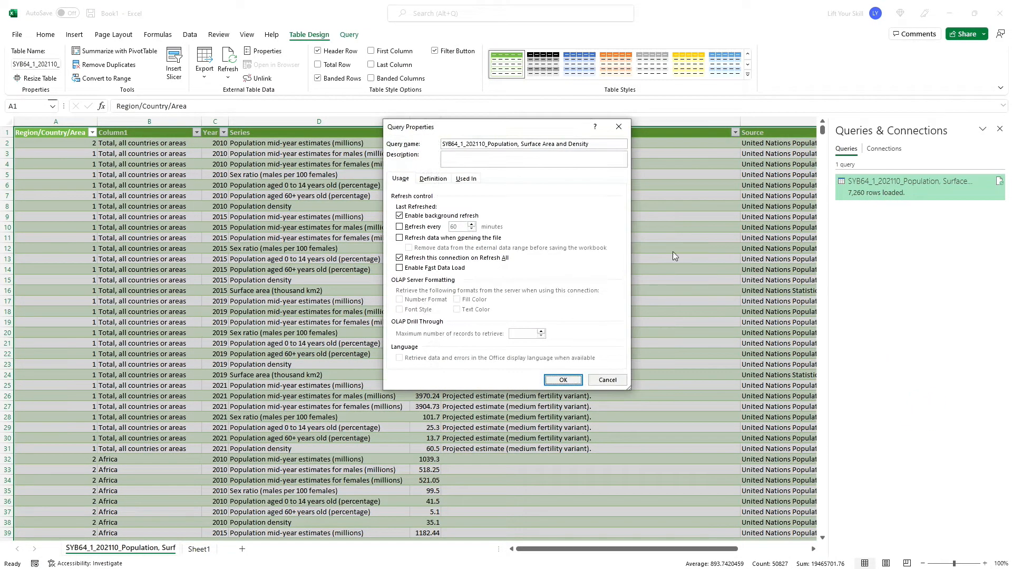
{"action": "left_click", "coordinate": [399, 227]}
{"action": "left_click", "coordinate": [418, 238]}
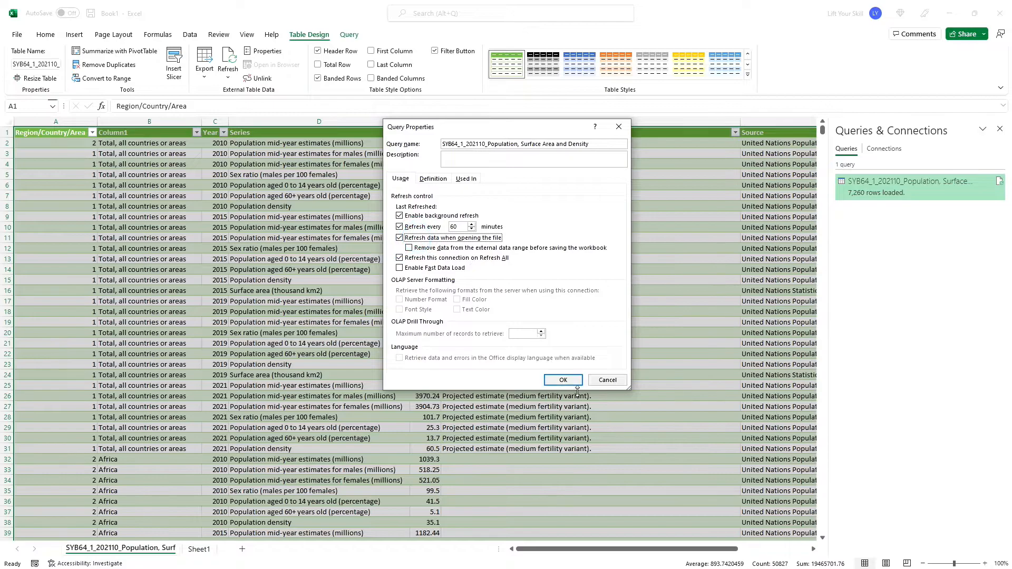
{"action": "left_click", "coordinate": [563, 377]}
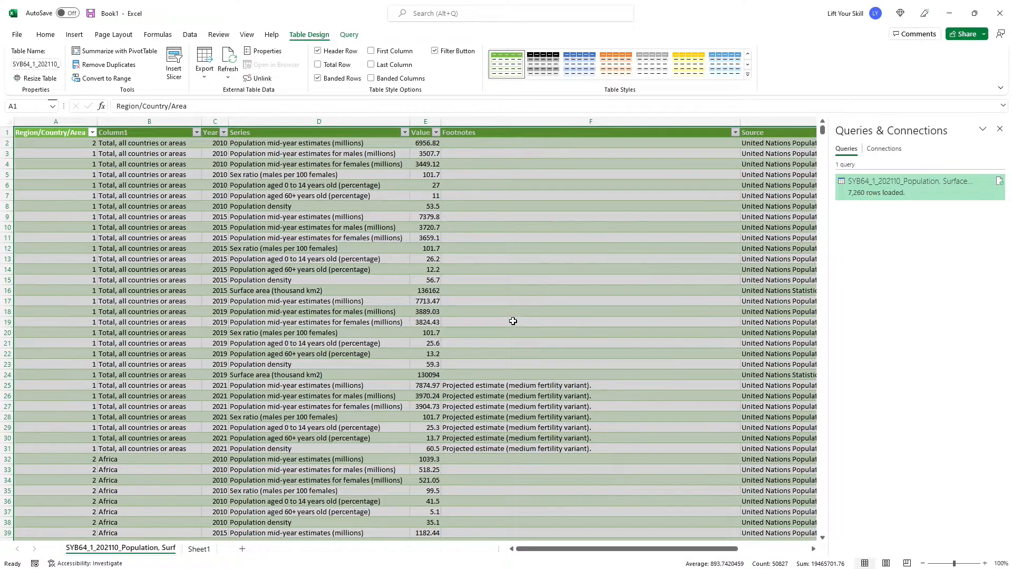
- Enter 3, 4, 5, 6, 7 and 7 in cells A2 to A7, then refresh the table from the source file
{"action": "left_click", "coordinate": [516, 320]}
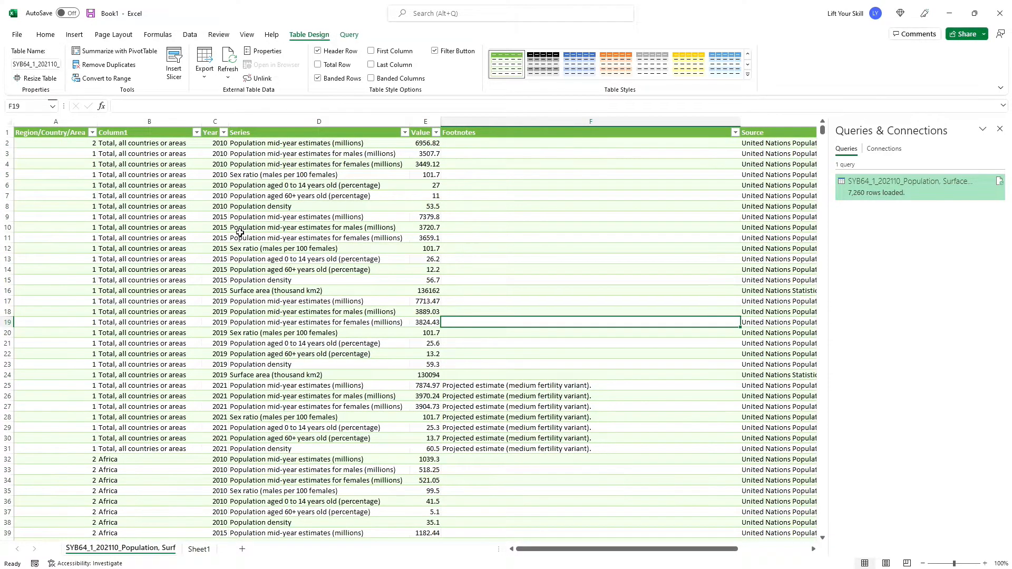
{"action": "left_click", "coordinate": [87, 144]}
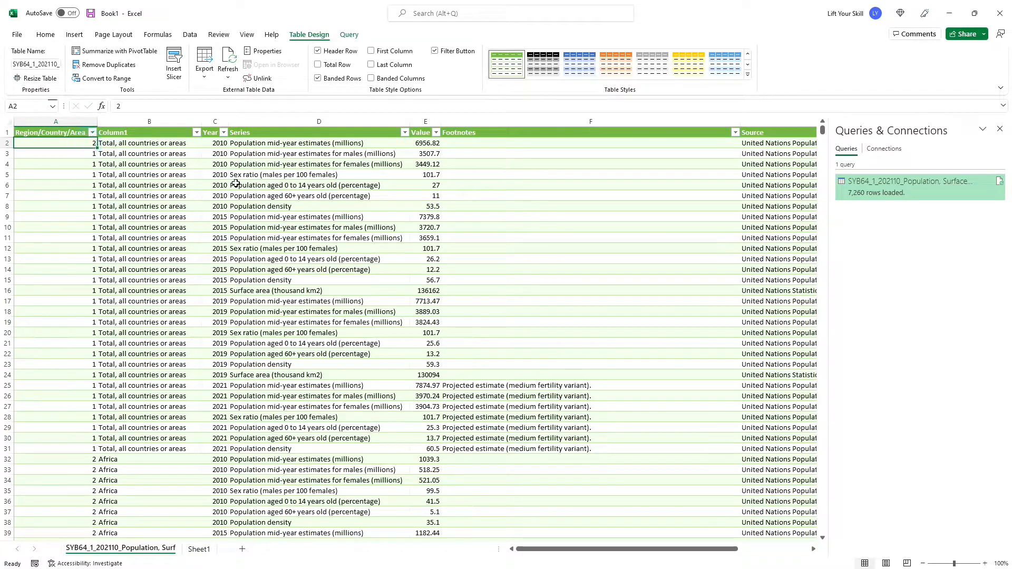
{"action": "type", "text": "3"}
{"action": "key", "text": "Return"}
{"action": "key", "text": "Up"}
{"action": "key", "text": "Down"}
{"action": "type", "text": "4 5 6 7 7"}
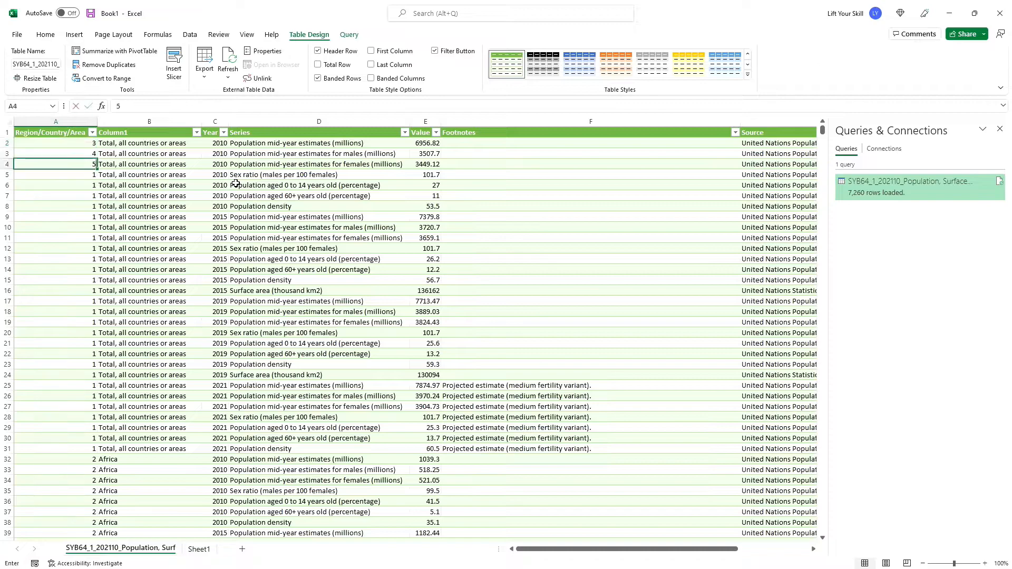
{"action": "key", "text": "Up"}
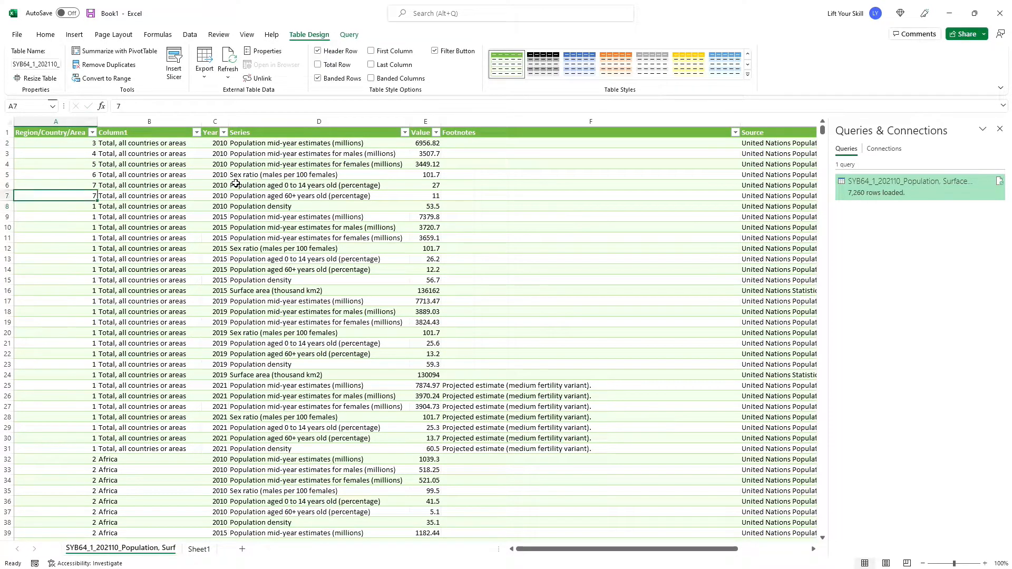
{"action": "left_click", "coordinate": [232, 59]}
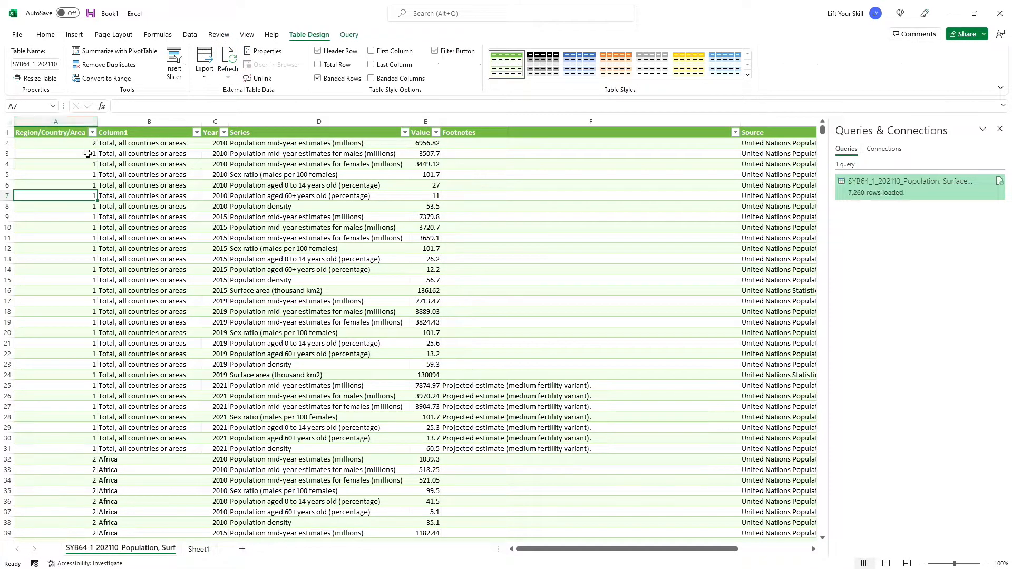